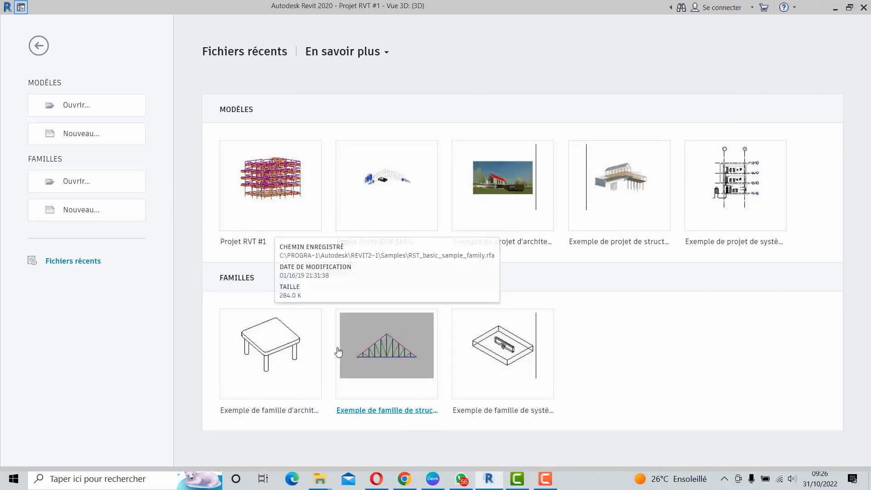
Review the start page's learning resources and the Revit template files in the France folder available for opening as a model.
left_click(325, 53)
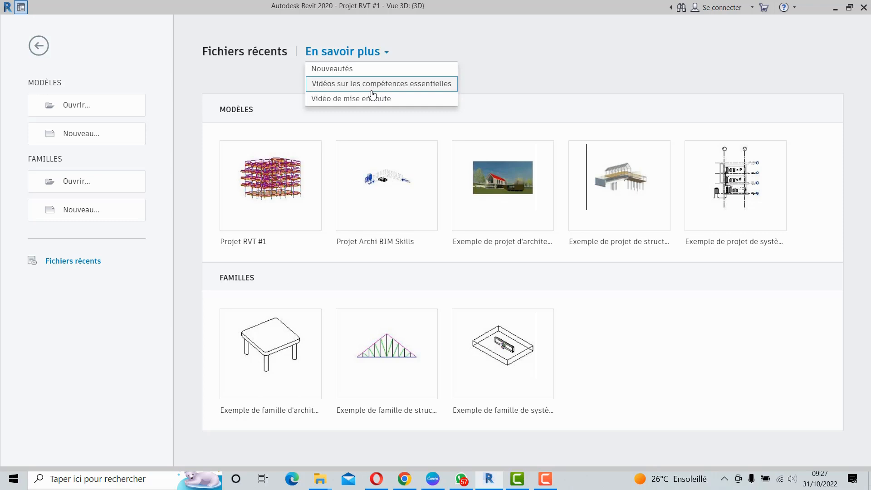
left_click(505, 54)
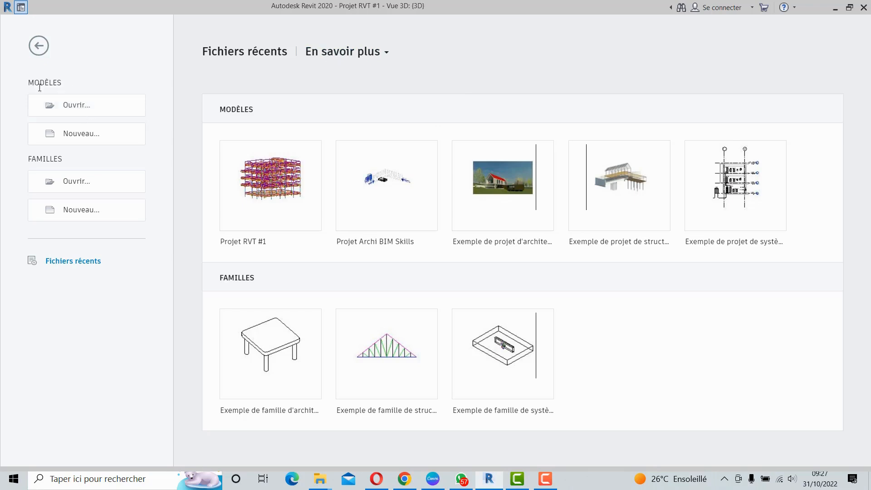
left_click(91, 109)
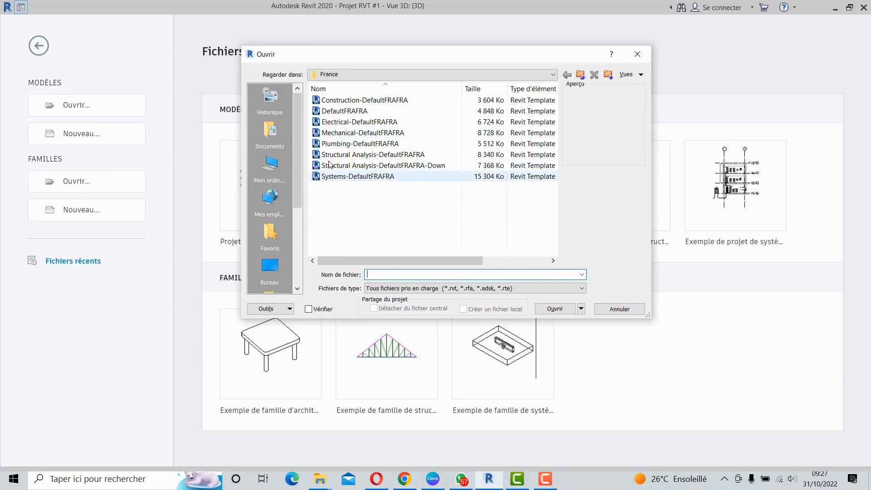
left_click(366, 134)
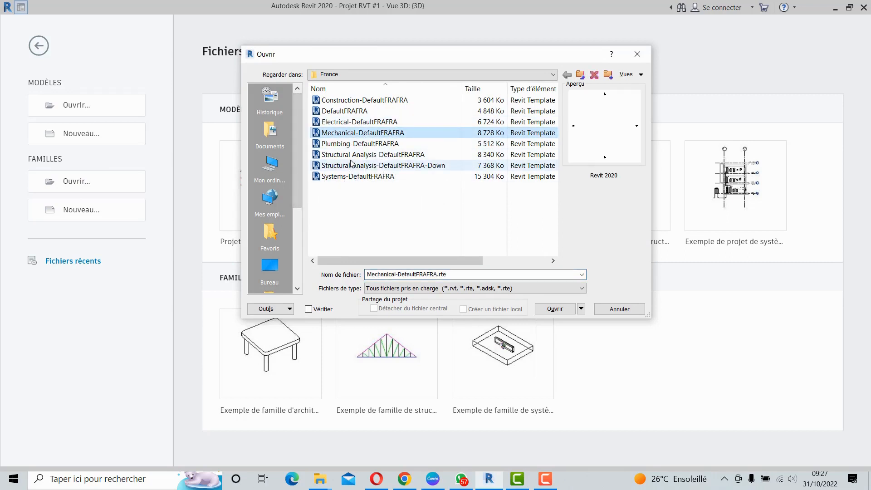
left_click(356, 157)
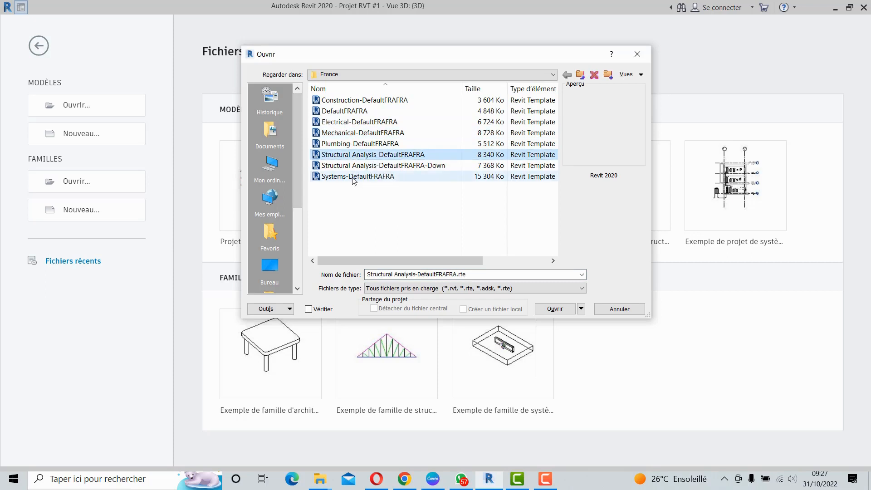
left_click(376, 174)
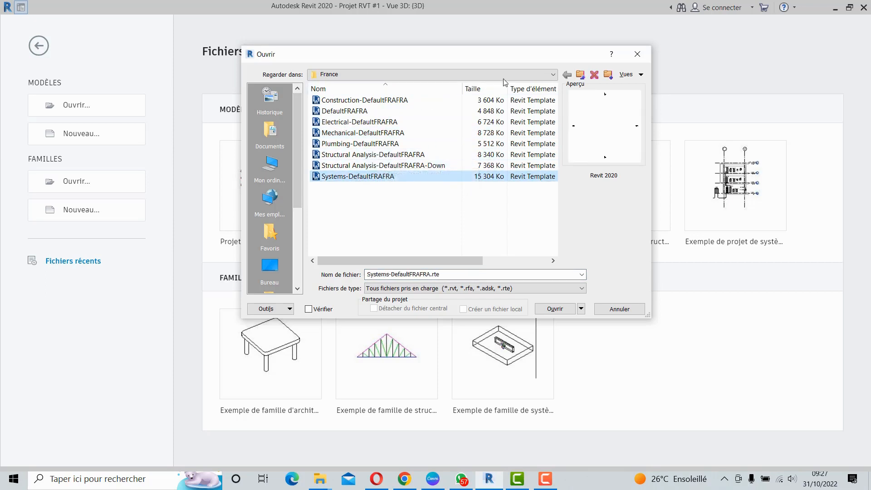
left_click(638, 54)
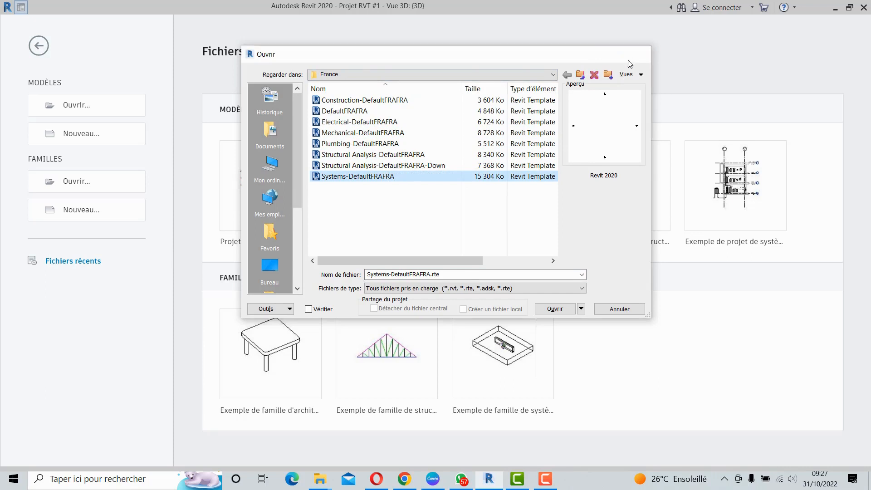
Examine the template choices offered for a new project, then leave without creating one.
left_click(91, 136)
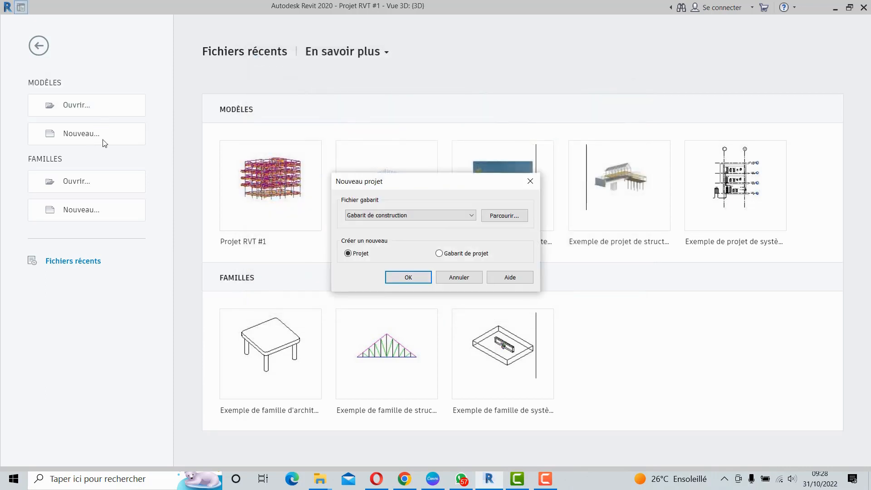
left_click(472, 216)
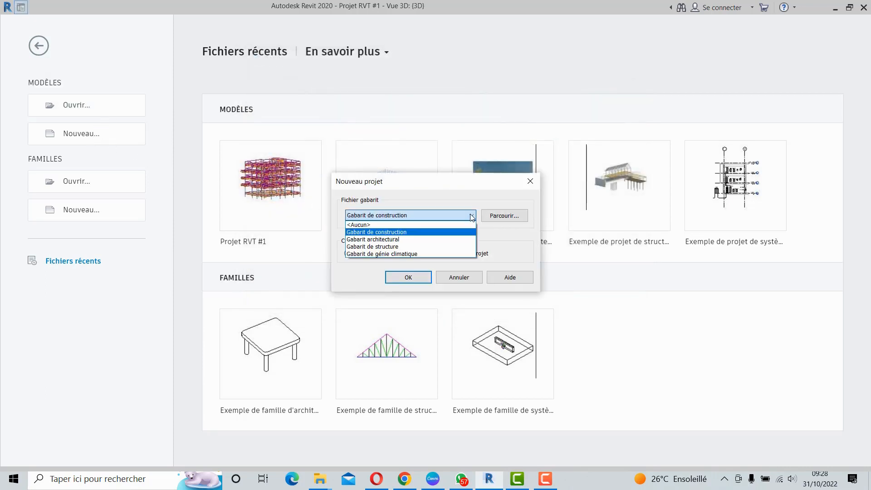
left_click(465, 183)
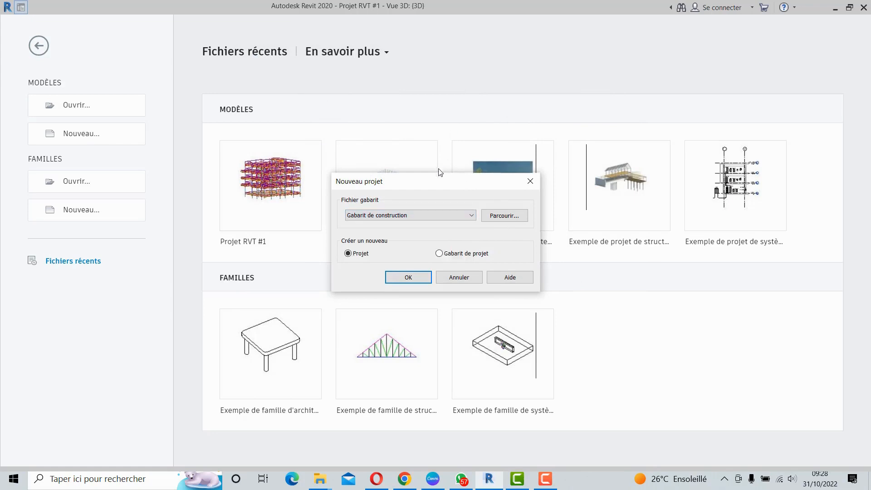
left_click_drag(431, 186, 429, 109)
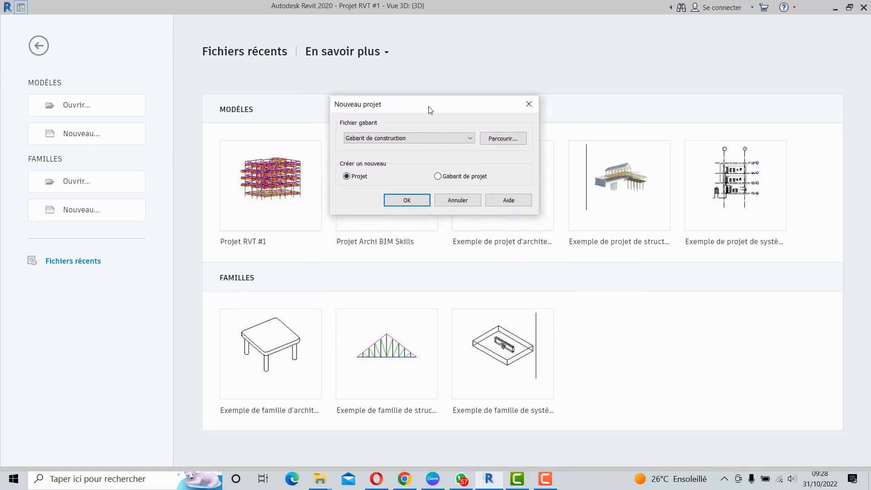
left_click(473, 137)
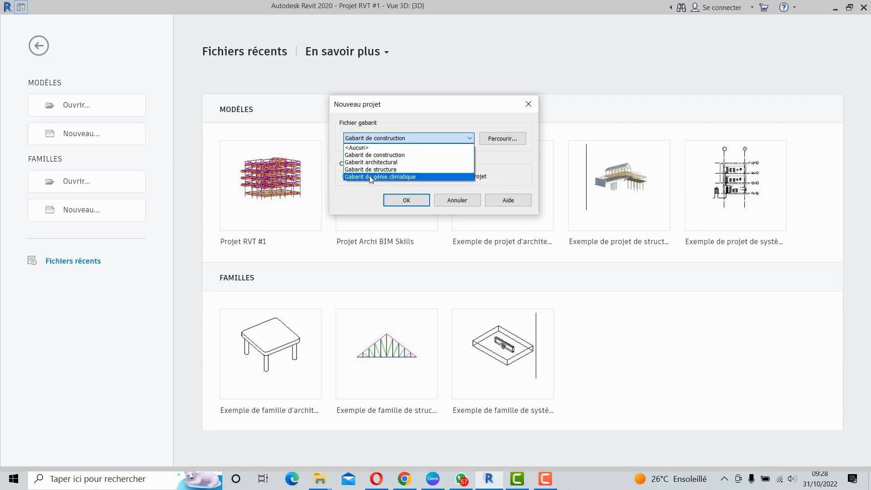
left_click(473, 139)
left_click(528, 105)
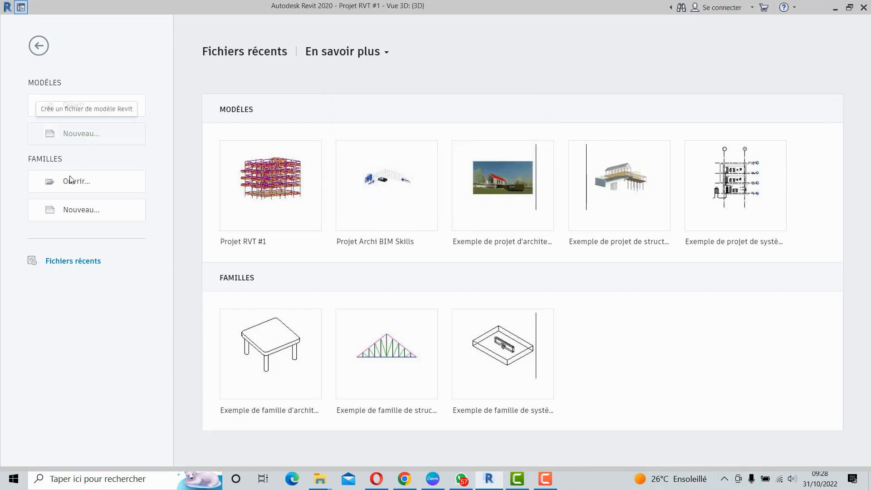
Look through the French family template files offered for a new family, then leave without creating one.
left_click(71, 210)
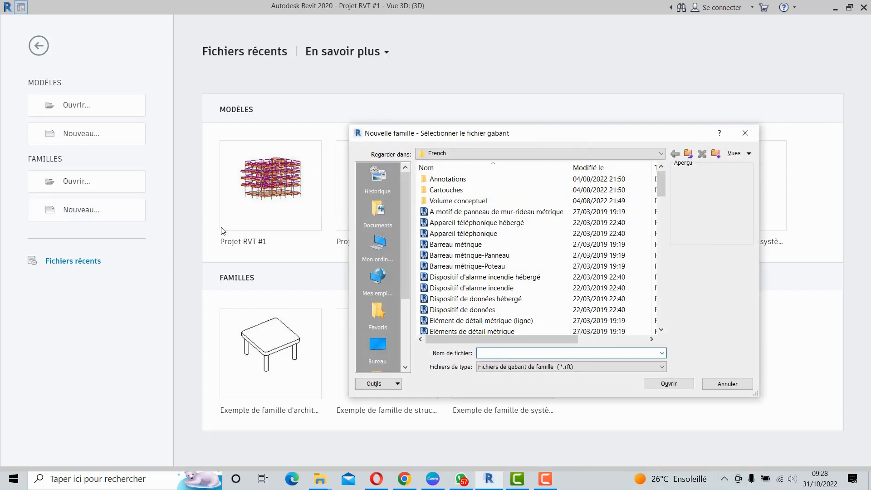
scroll(496, 244, "down", 3)
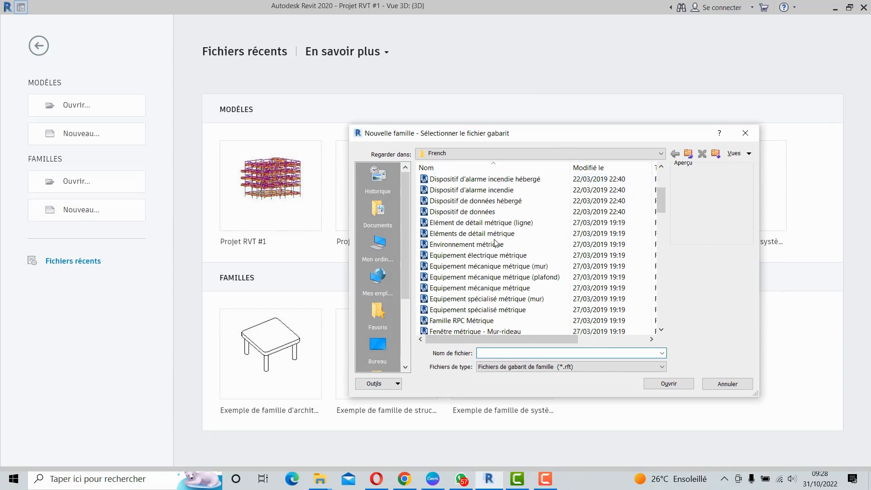
scroll(497, 244, "down", 7)
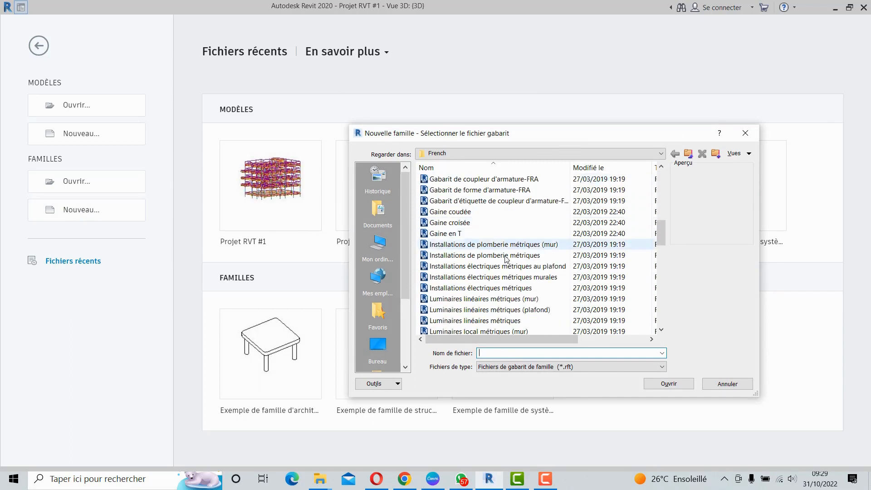
scroll(502, 256, "down", 4)
scroll(503, 259, "down", 5)
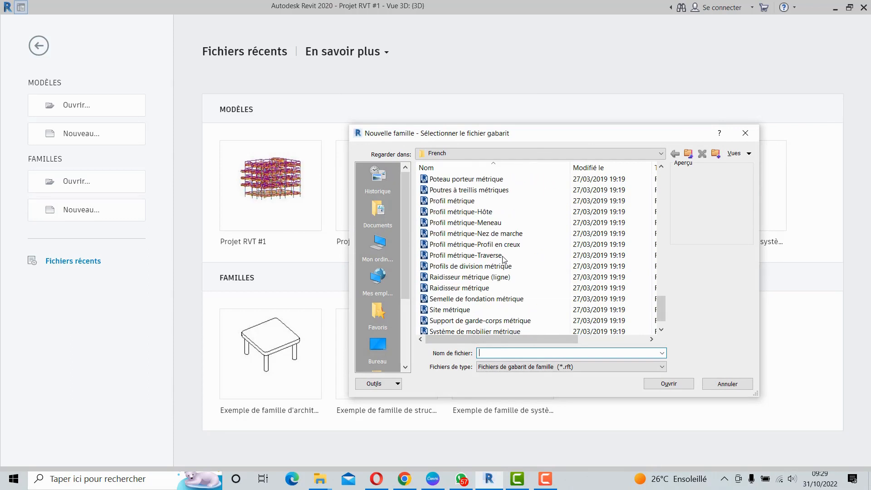
scroll(504, 259, "up", 7)
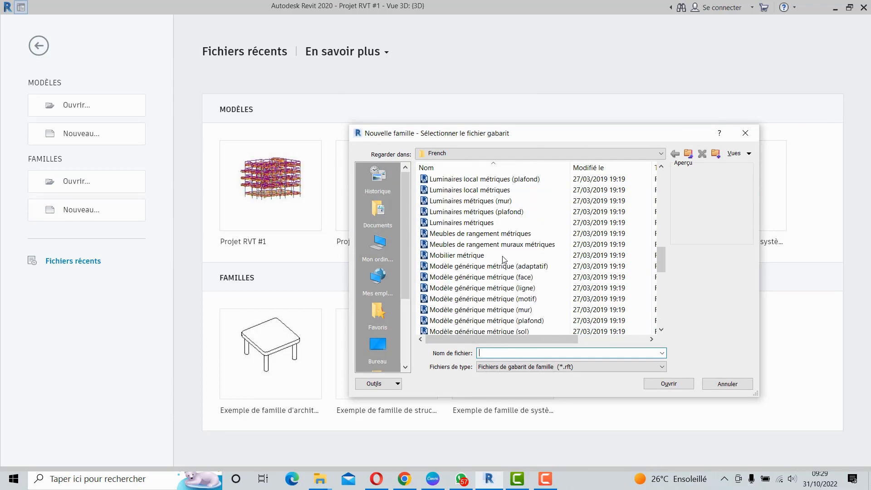
left_click(746, 133)
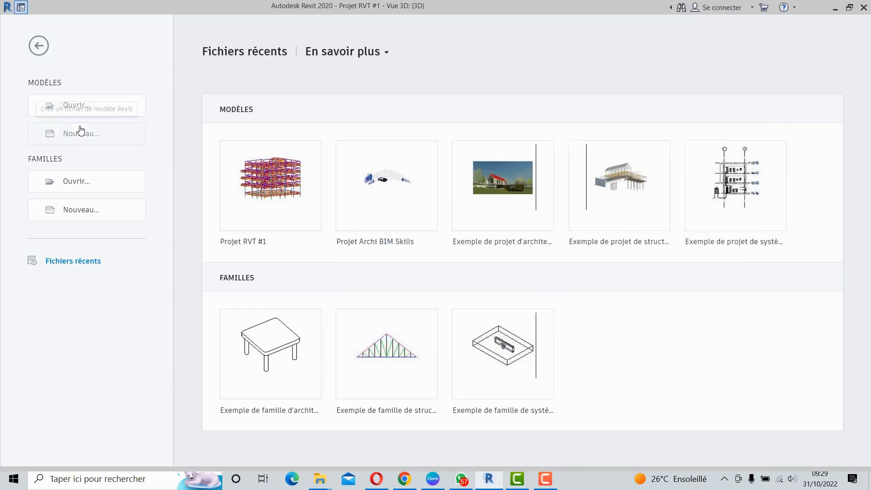
Return from the start page to the 3D view of Projet RVT #1 and show the whole building with its levels.
left_click(39, 46)
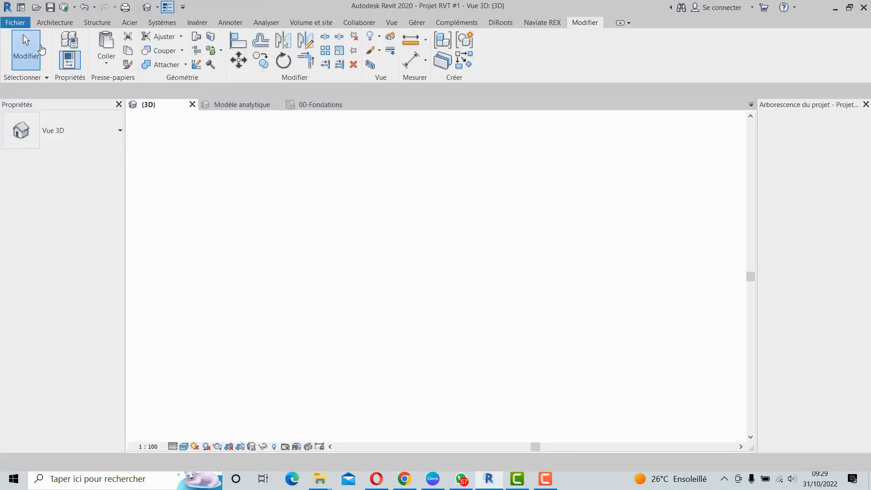
scroll(534, 282, "down", 3)
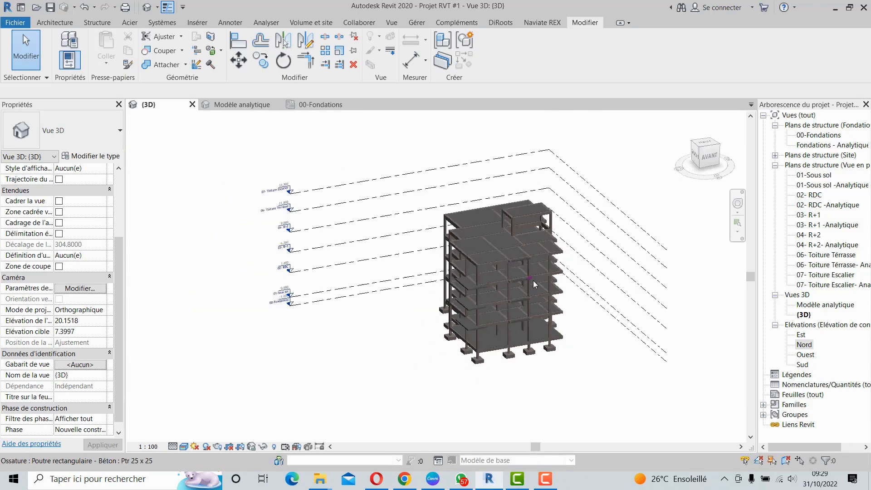
middle_click_drag(235, 154, 233, 217)
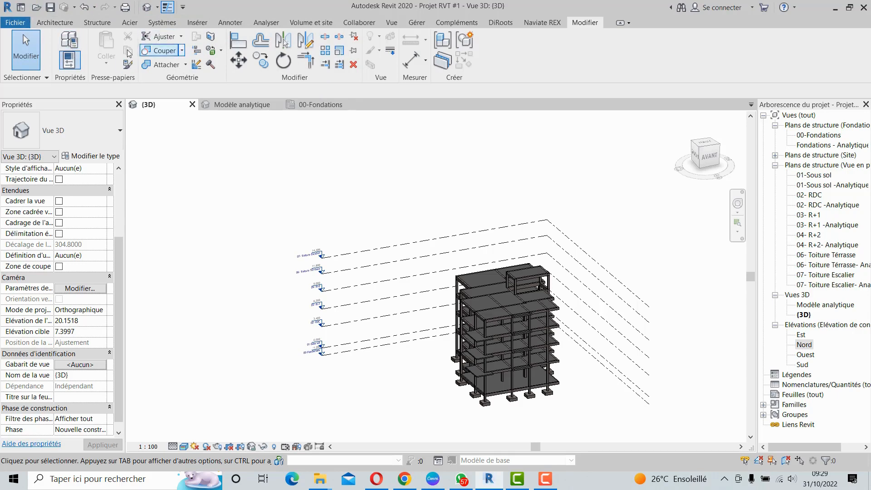
Examine the architecture, structure, steel and systems modelling tools available for the project.
left_click(49, 22)
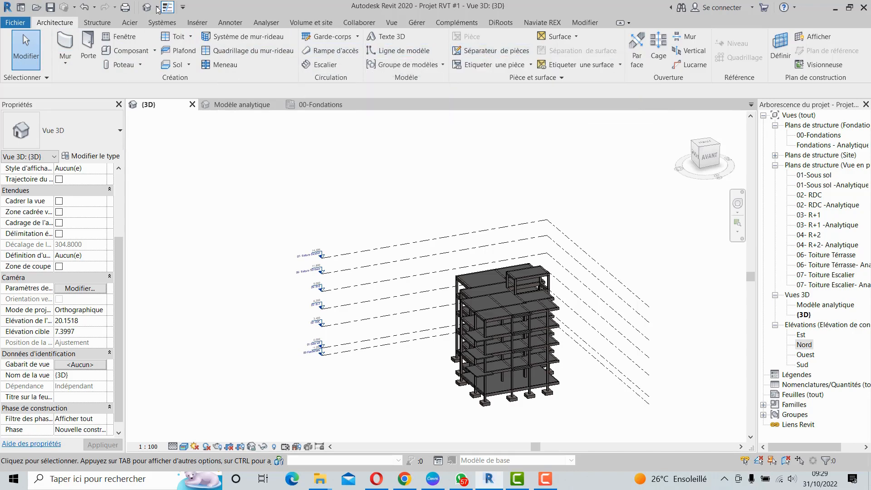
left_click(97, 23)
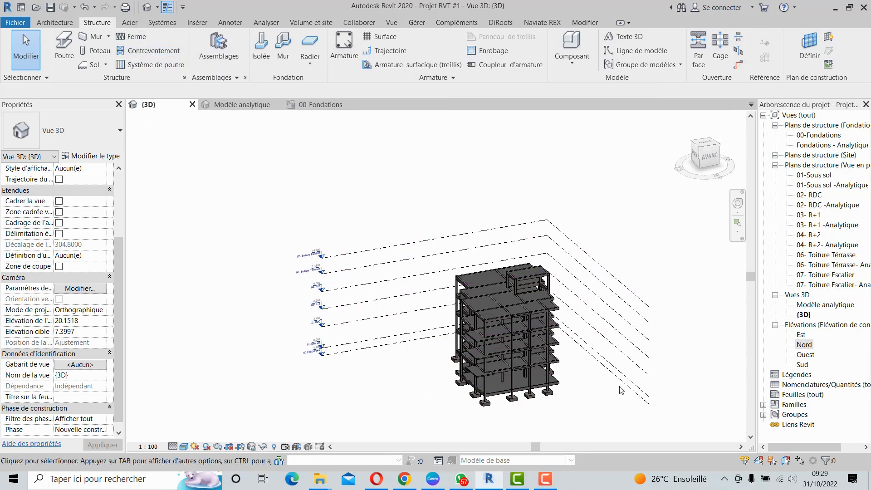
middle_click_drag(510, 374, 500, 271)
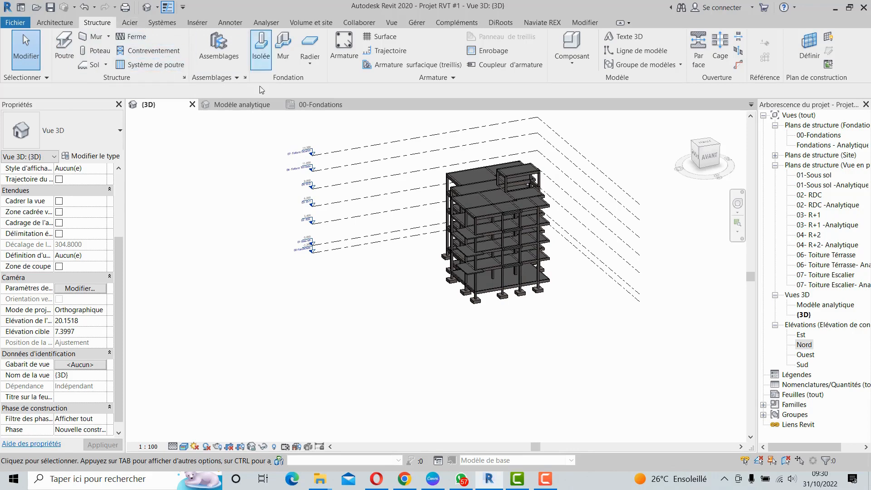
left_click(131, 22)
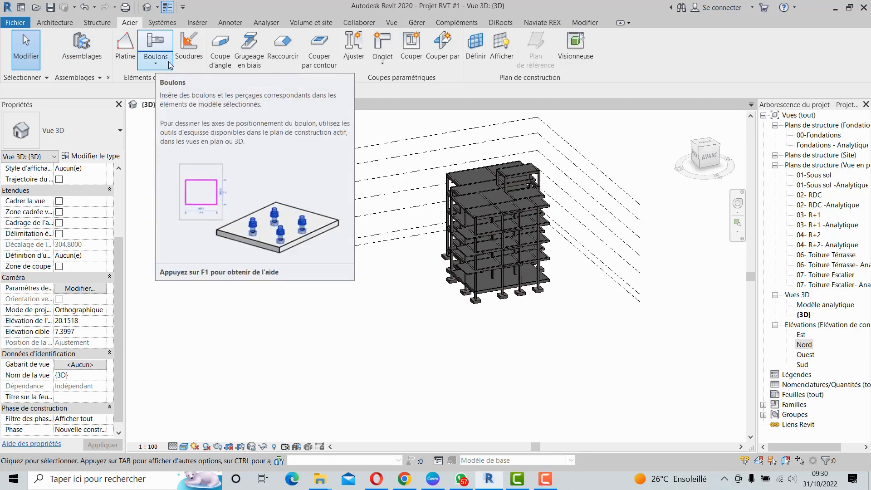
left_click(161, 23)
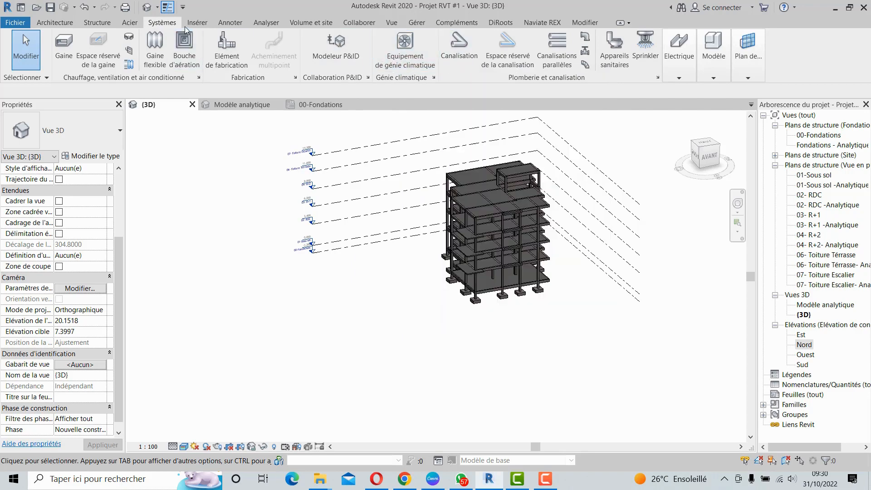
Examine the tools for linking, importing and loading external content into the project.
left_click(196, 22)
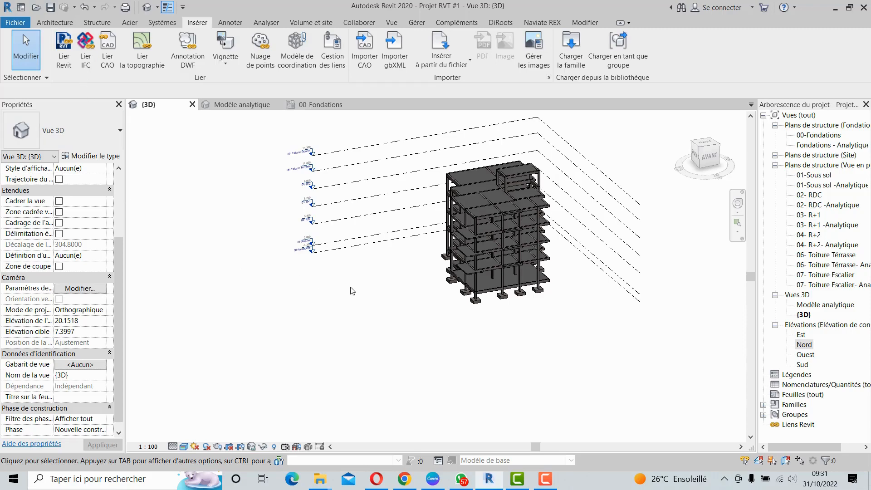
middle_click_drag(402, 310, 381, 310)
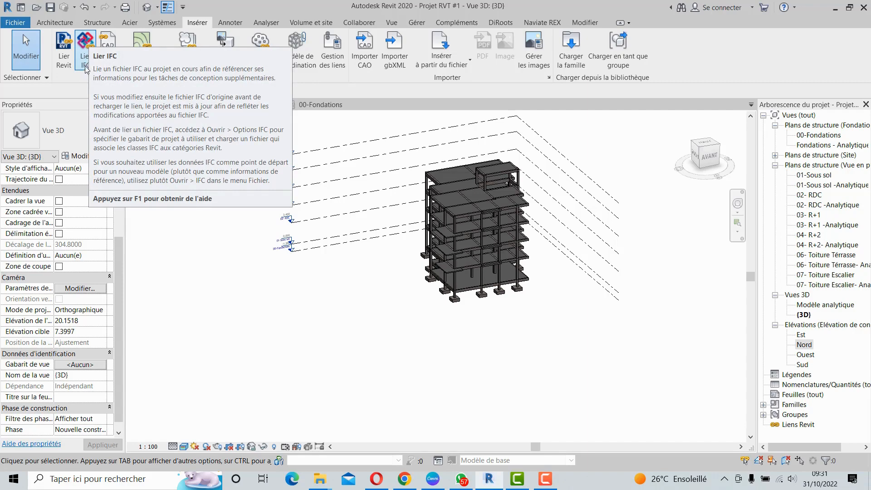
scroll(236, 223, "down", 1)
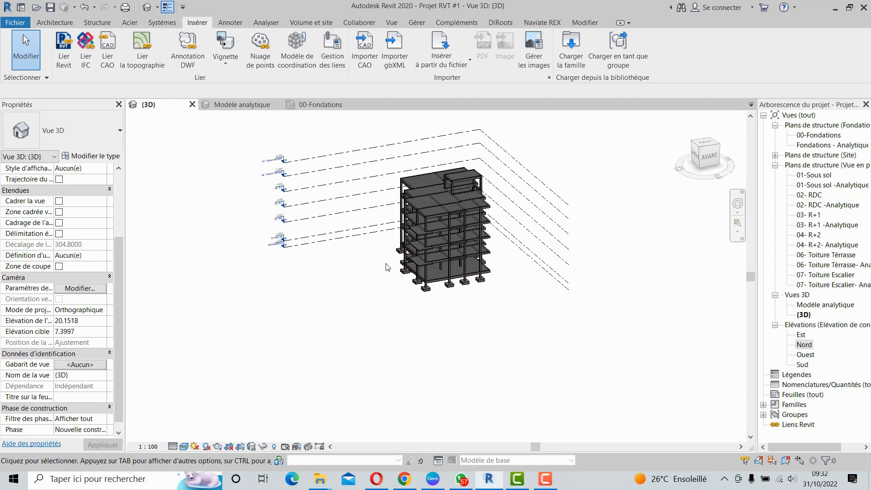
middle_click_drag(386, 267, 390, 292)
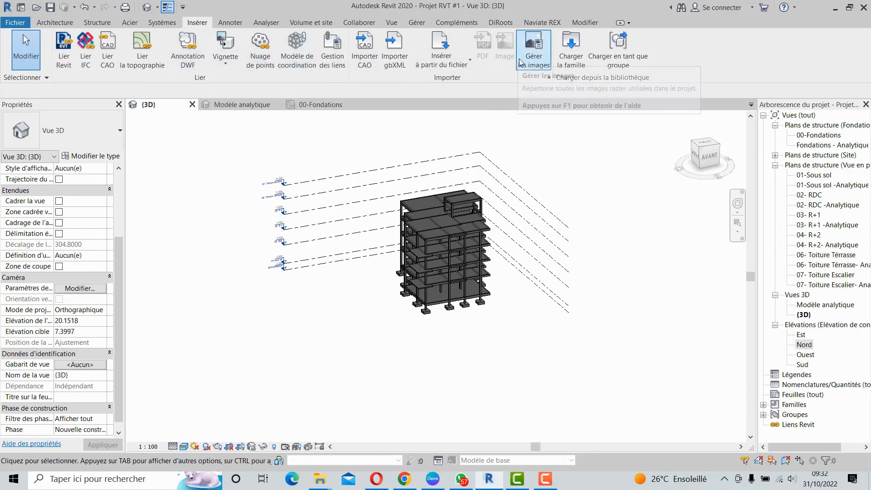
Look through the France family library folders available for loading, then leave without loading a family and dismiss the save reminder.
left_click(573, 67)
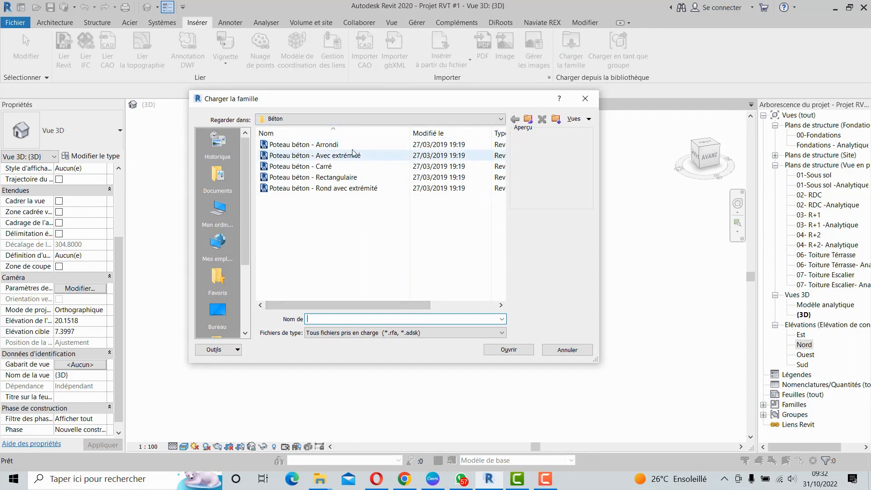
left_click(404, 119)
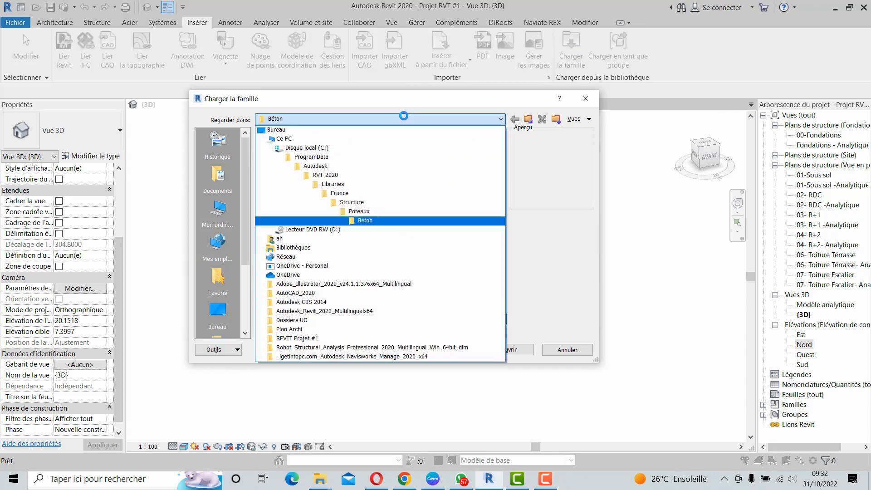
left_click(343, 193)
scroll(338, 147, "down", 2)
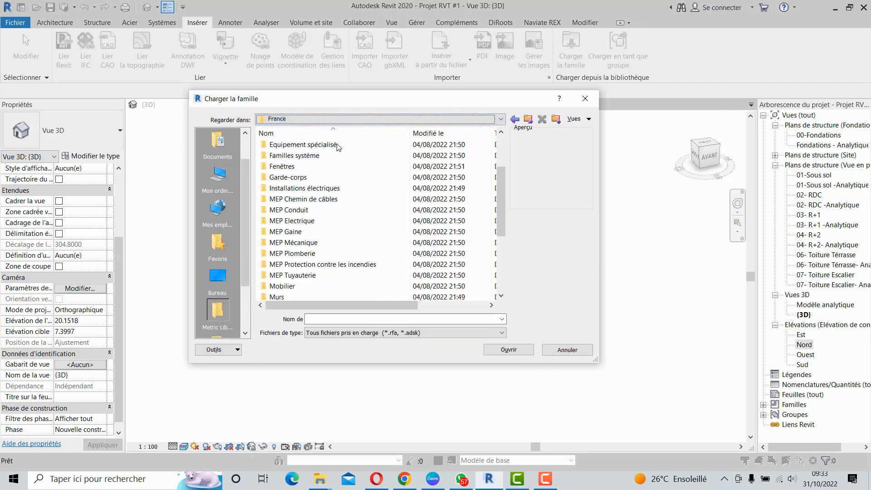
scroll(317, 148, "up", 2)
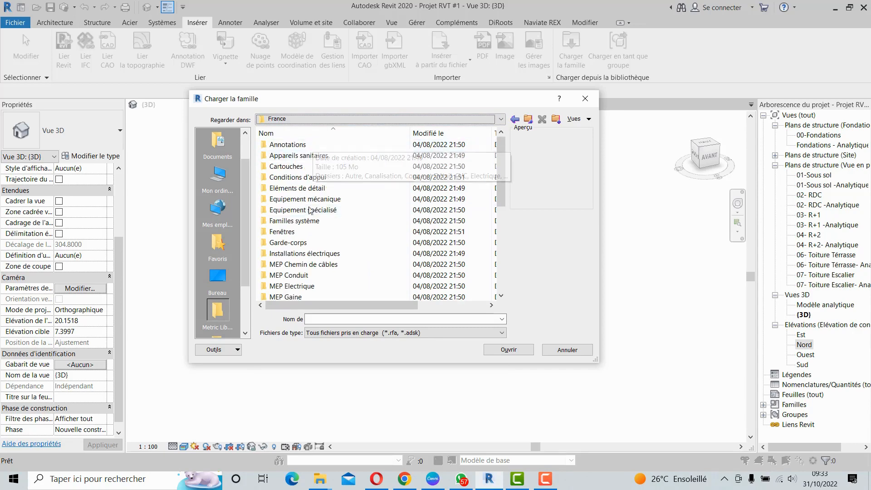
scroll(306, 223, "down", 1)
scroll(306, 222, "down", 4)
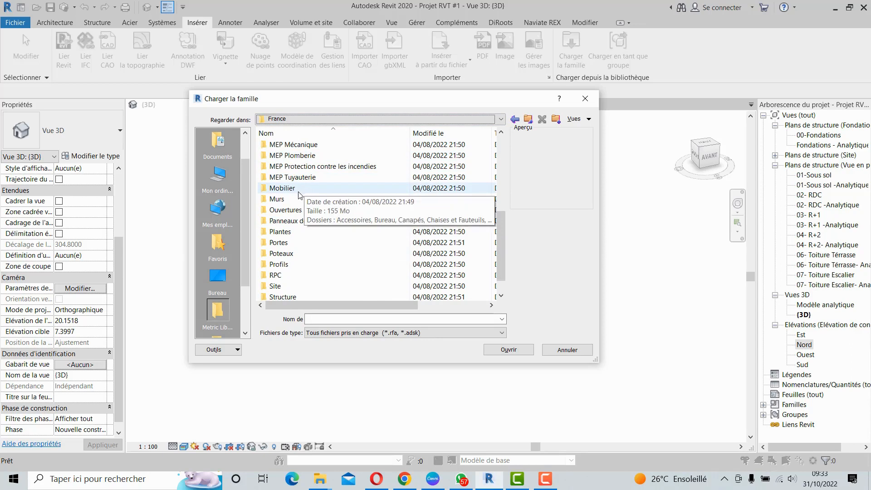
scroll(299, 195, "down", 1)
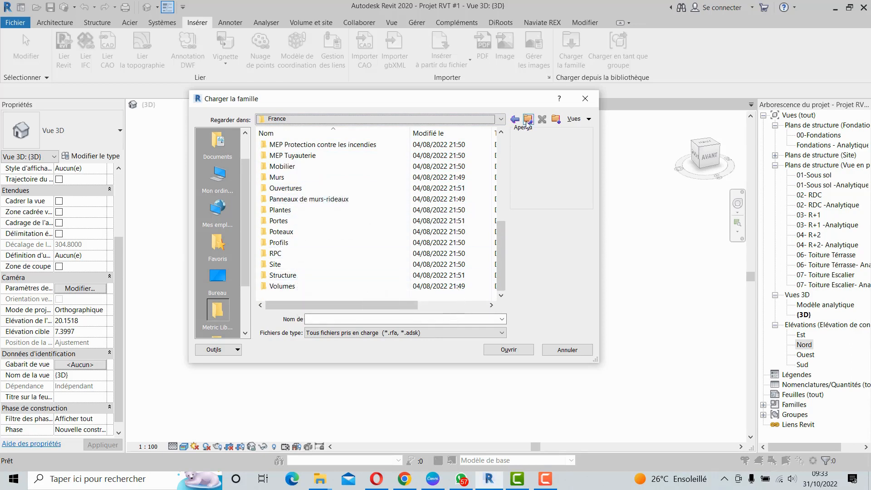
left_click(586, 98)
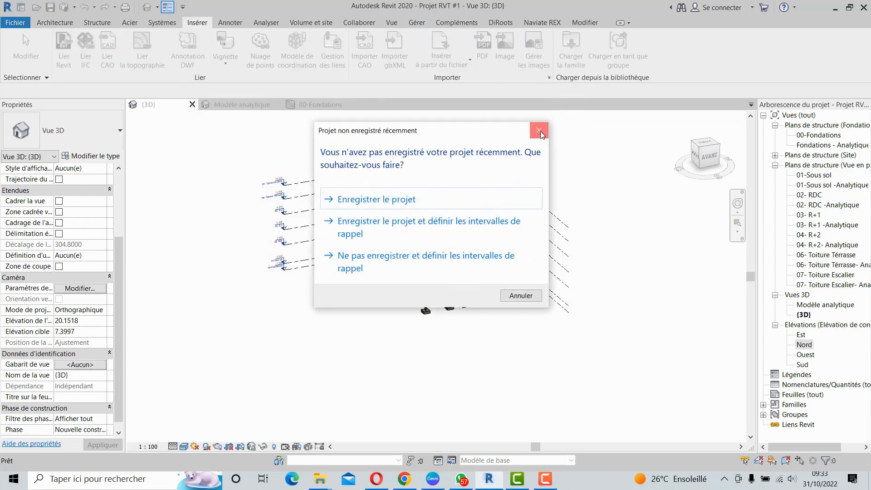
left_click(541, 133)
Examine the annotation and analysis tools, including the Robot Structural Analysis link options, without running any of them.
left_click(230, 22)
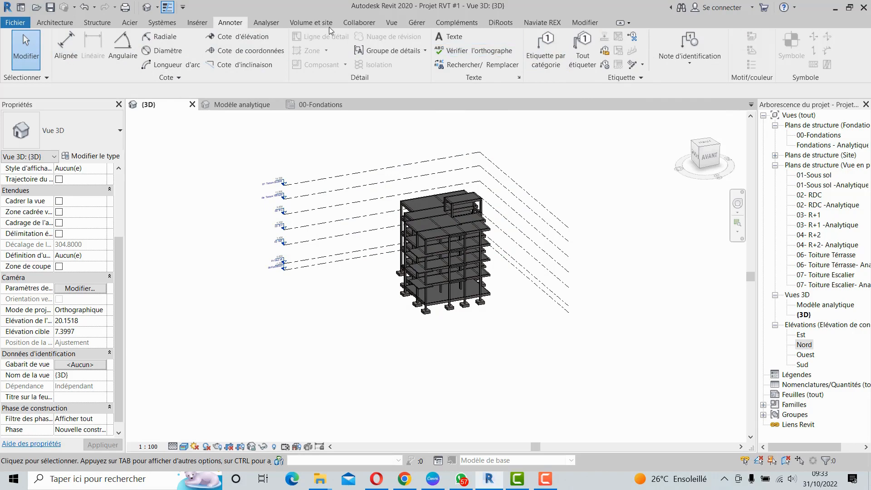
left_click(265, 22)
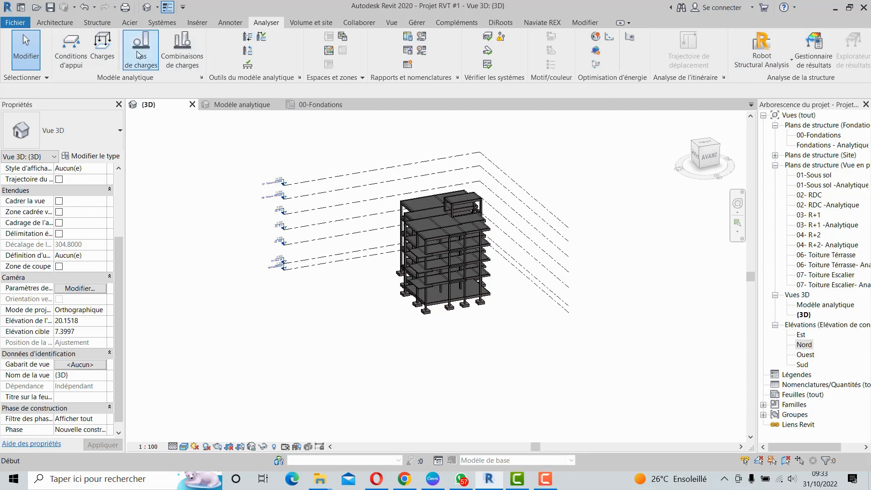
left_click(761, 45)
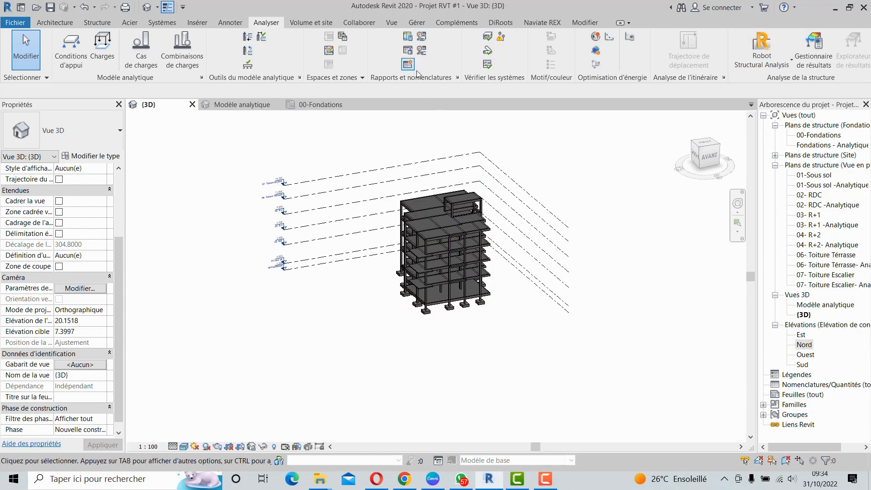
left_click(784, 56)
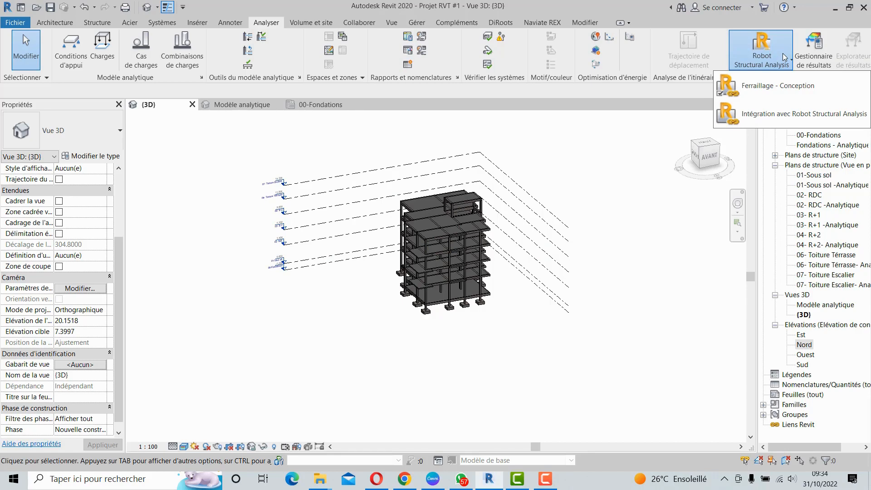
left_click(594, 146)
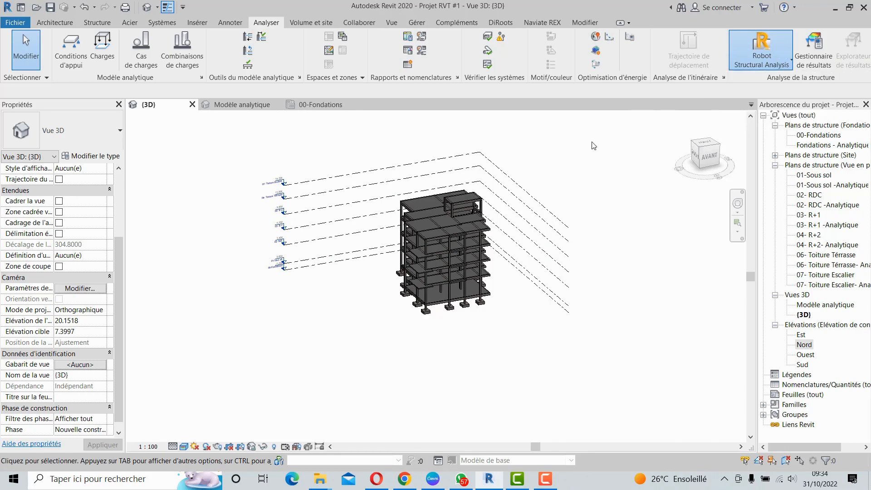
Examine the DiRoots and Naviate REX add-in tools and the general modification tools.
left_click(500, 22)
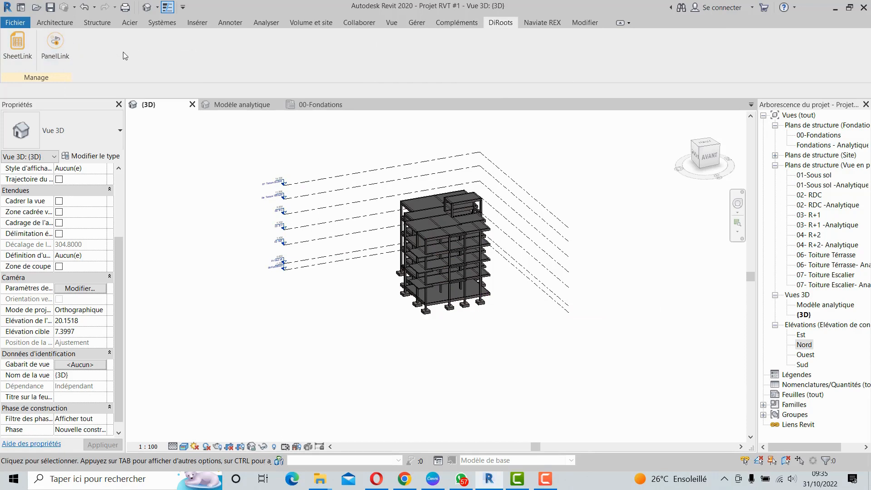
left_click(544, 23)
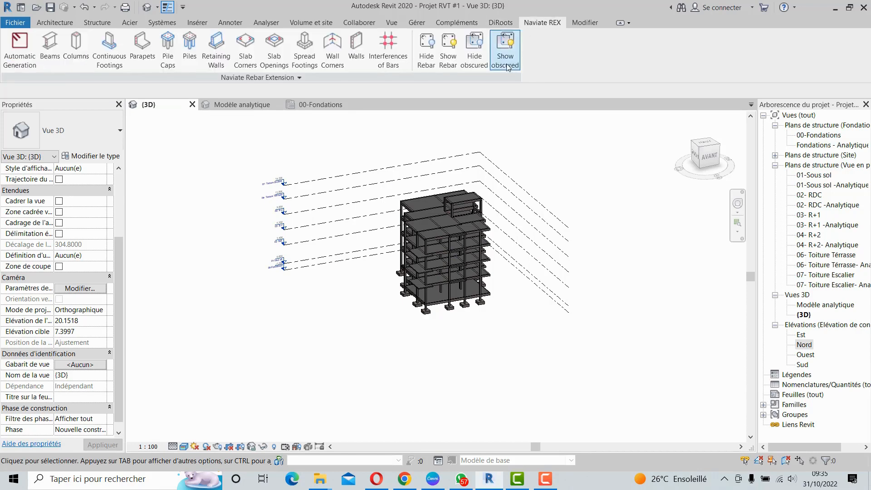
left_click(447, 49)
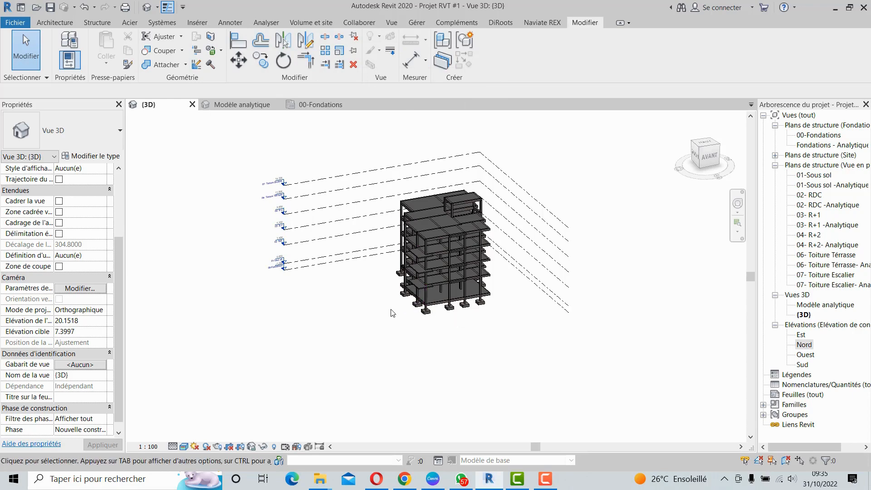
Review the 3D view's properties, from graphics and extents to camera, identity data and phasing.
middle_click_drag(430, 314, 475, 295)
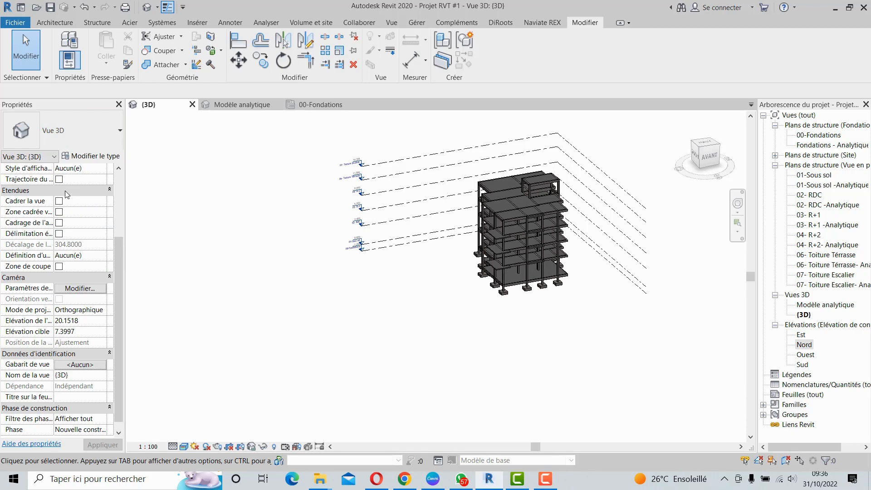
scroll(64, 191, "down", 1)
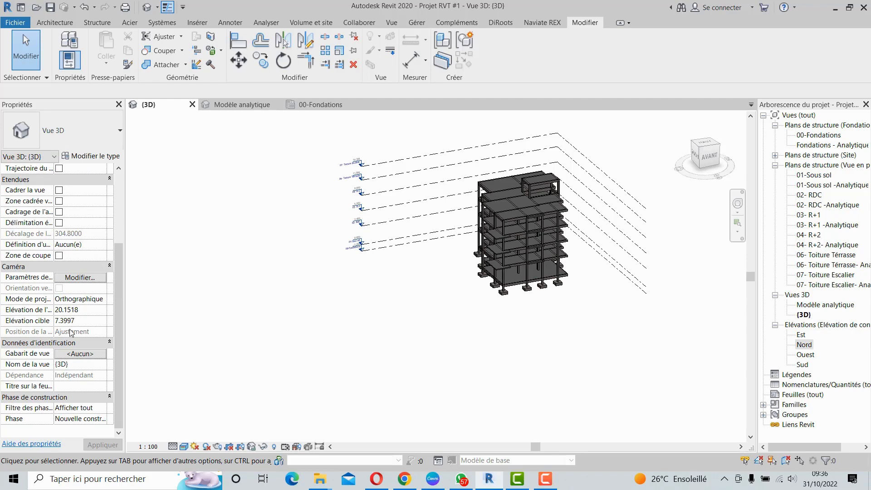
scroll(69, 330, "up", 3)
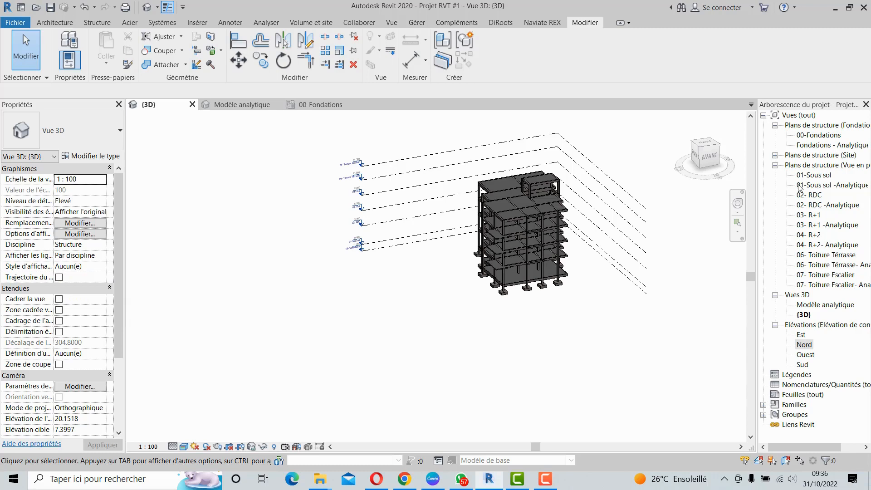
Open the 00-Fondations structural plan, and expand the Site plans in a project browser widened to show full view names.
left_click(819, 135)
double_click(818, 135)
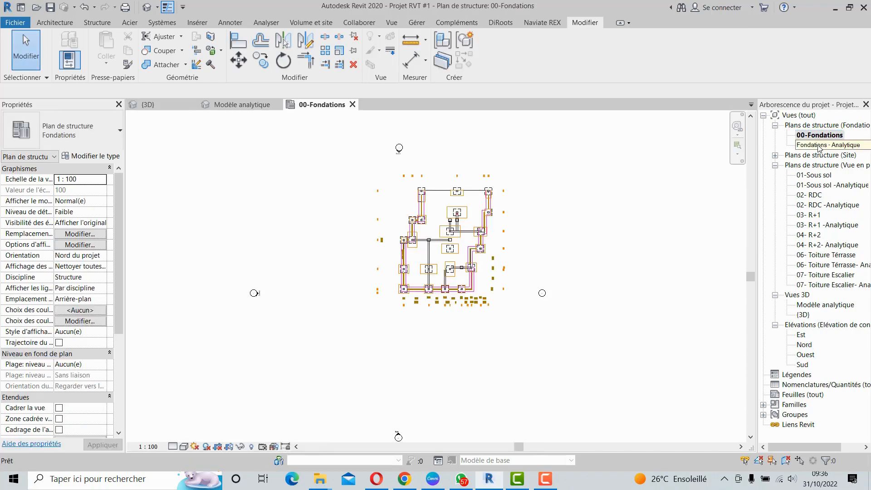
left_click(776, 155)
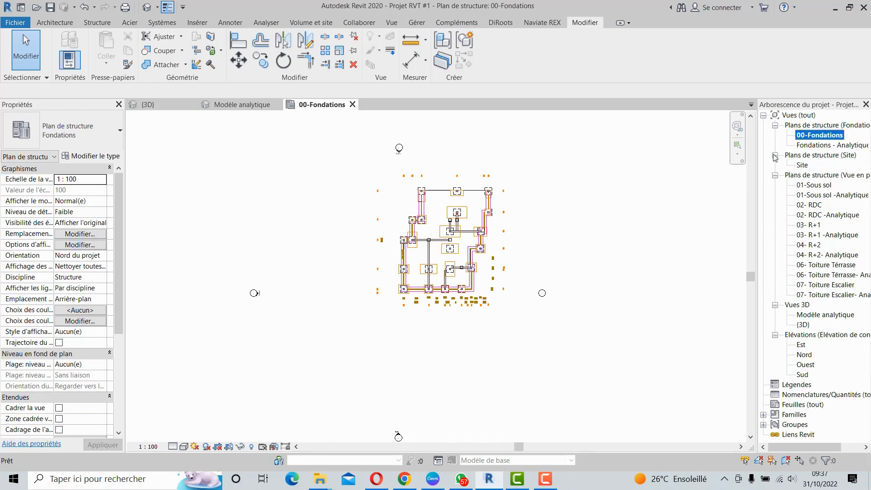
left_click(776, 175)
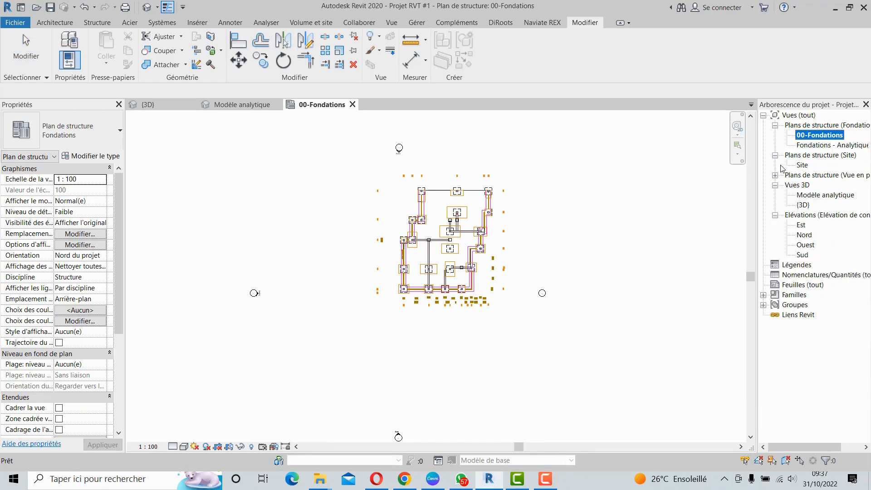
left_click(776, 175)
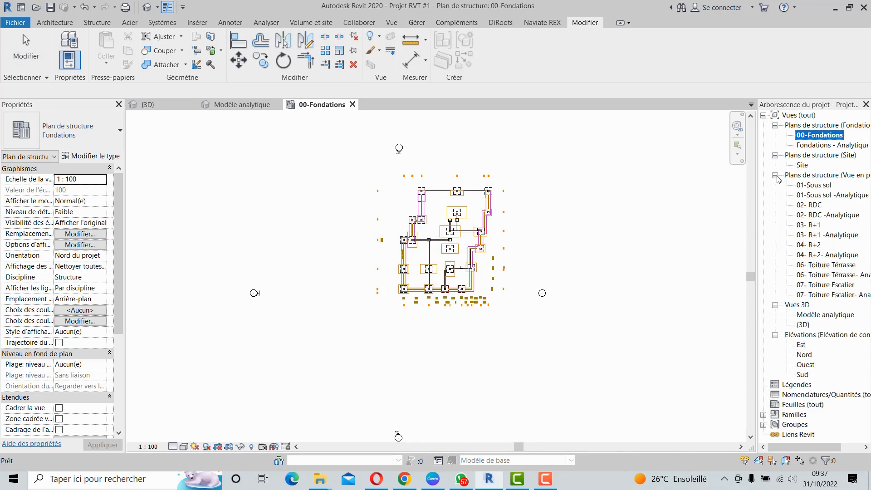
left_click_drag(757, 241, 708, 241)
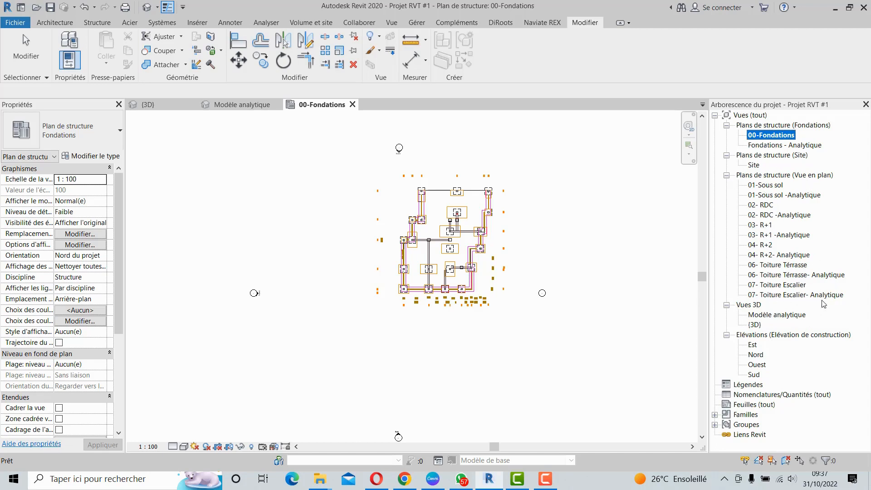
Open the Modèle analytique view and return to {3D}, turning the building to see it from its right side.
double_click(773, 315)
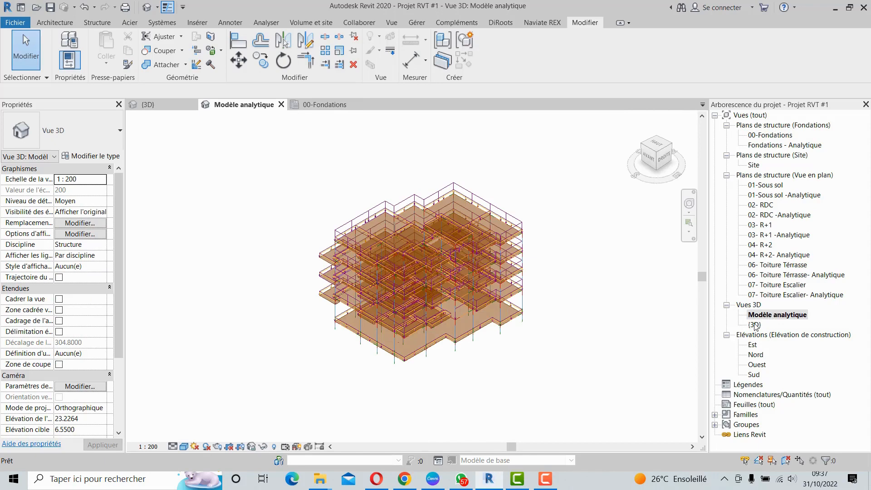
double_click(755, 325)
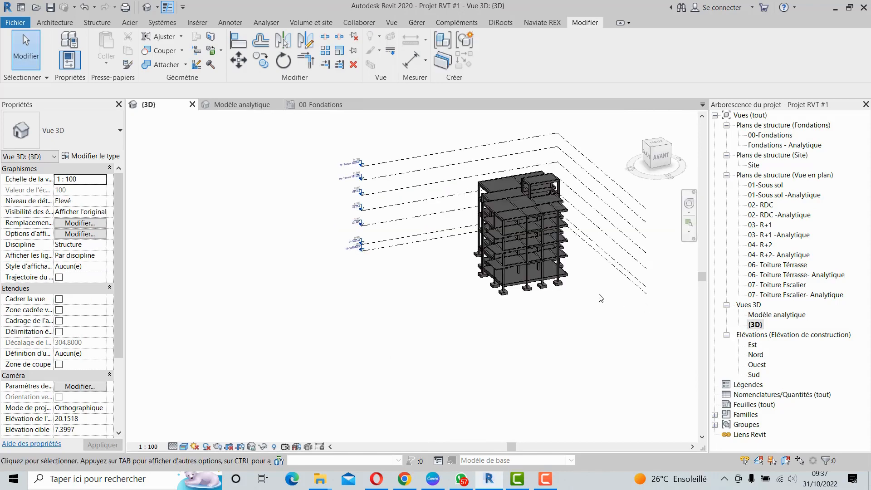
scroll(596, 259, "up", 2)
middle_click_drag(583, 295, 426, 293, "shift")
middle_click_drag(533, 272, 448, 278)
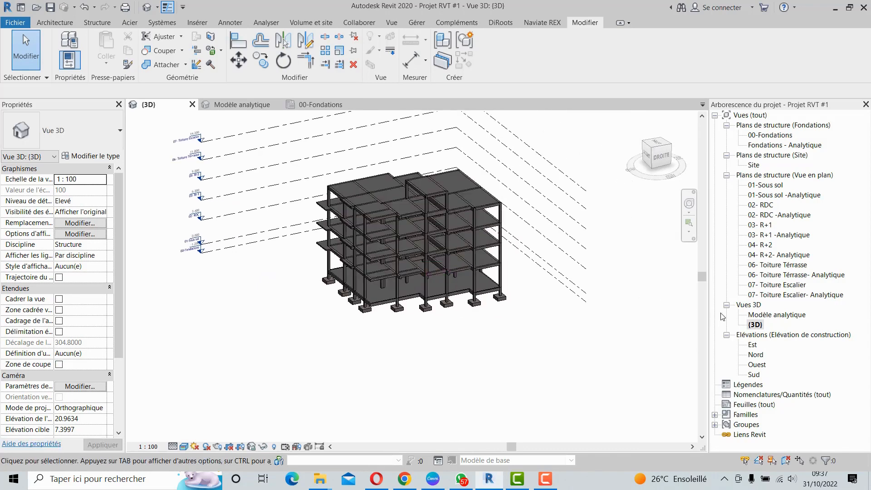
Examine the slabs and applied loads up close in the Modèle analytique view.
left_click(232, 105)
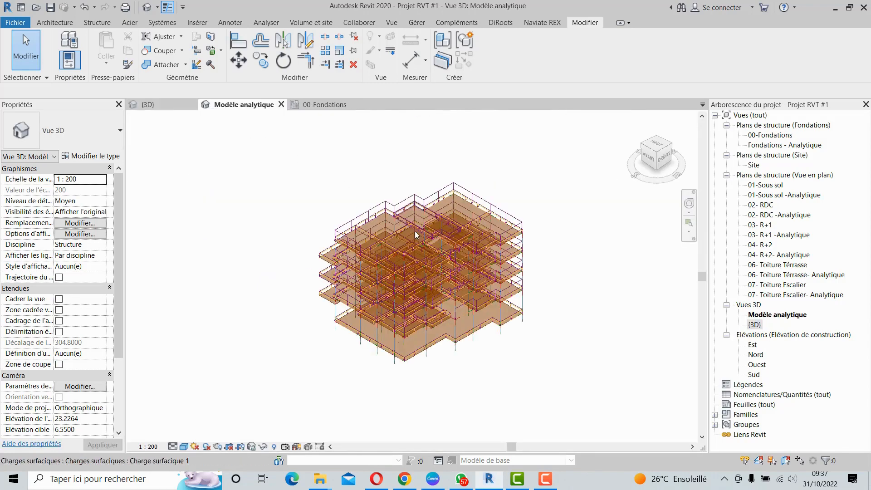
scroll(426, 252, "up", 2)
middle_click_drag(406, 308, 420, 274)
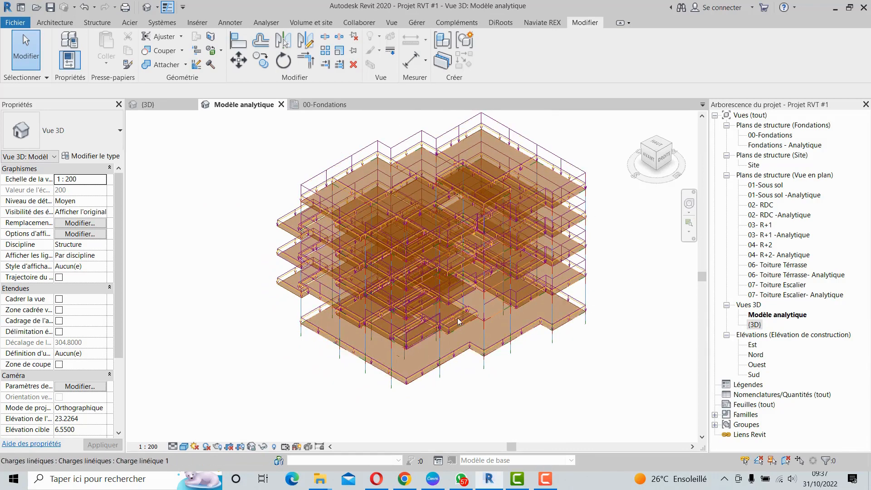
middle_click_drag(507, 334, 441, 352)
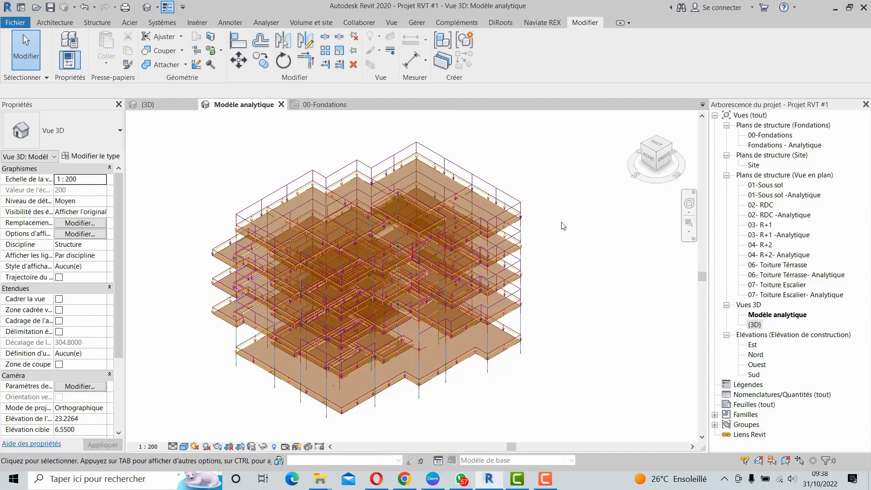
Open the Est elevation and set its visual style to Réaliste.
double_click(753, 346)
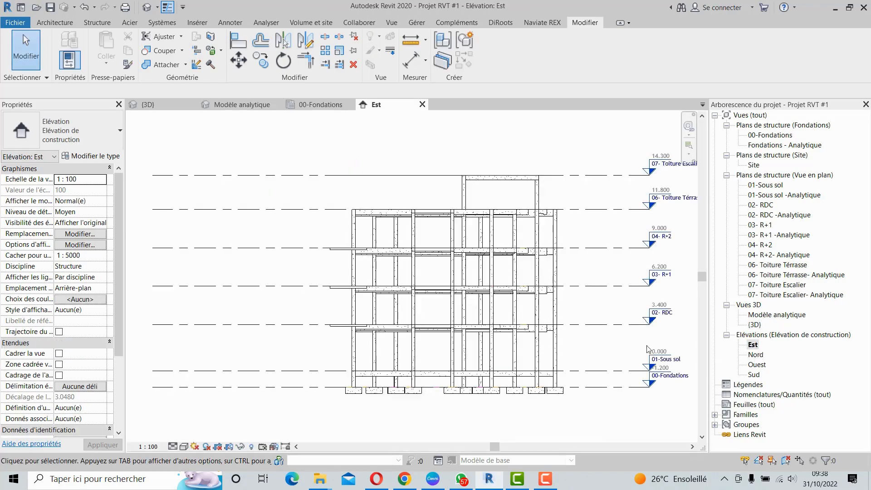
middle_click_drag(619, 332, 574, 292)
scroll(571, 290, "up", 1)
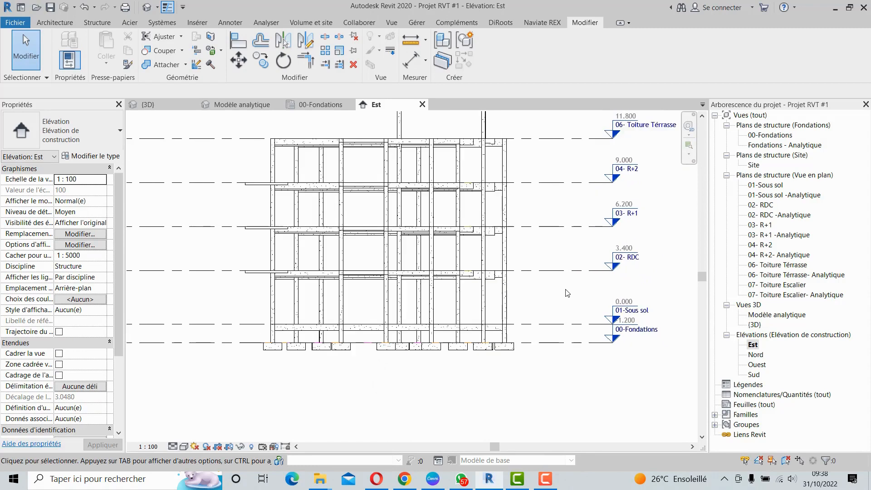
scroll(542, 281, "down", 1)
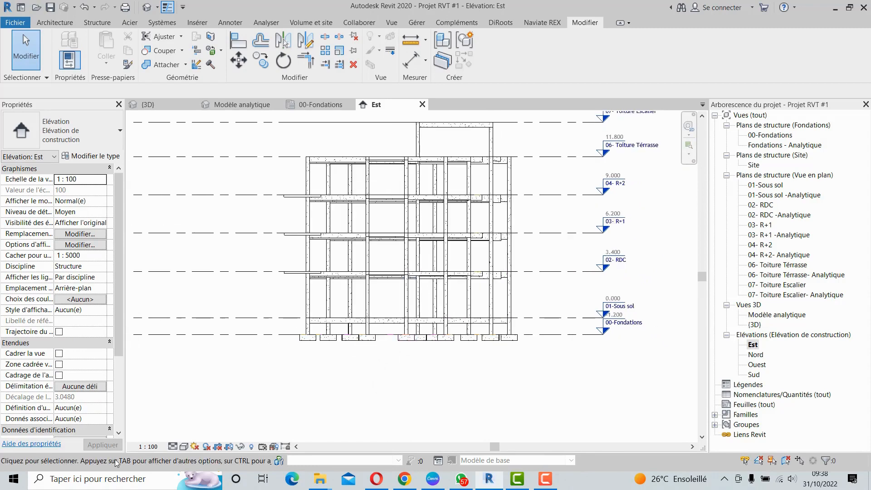
left_click(184, 446)
left_click(191, 424)
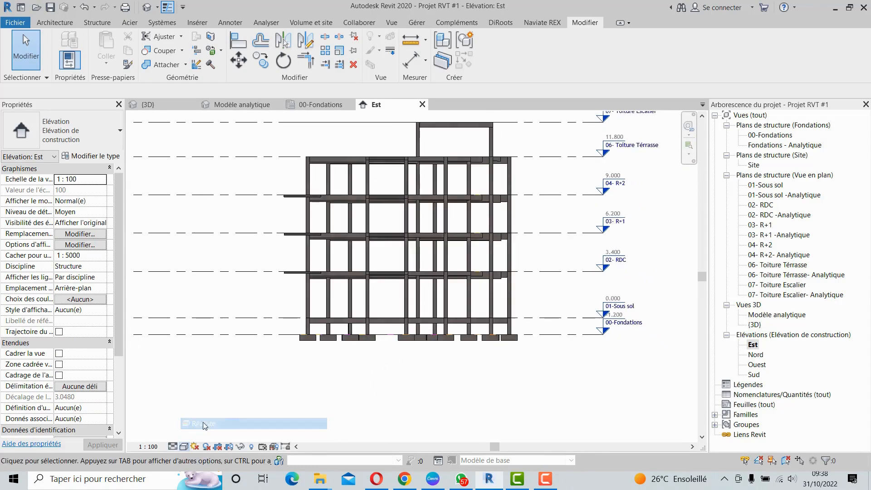
scroll(370, 380, "up", 1)
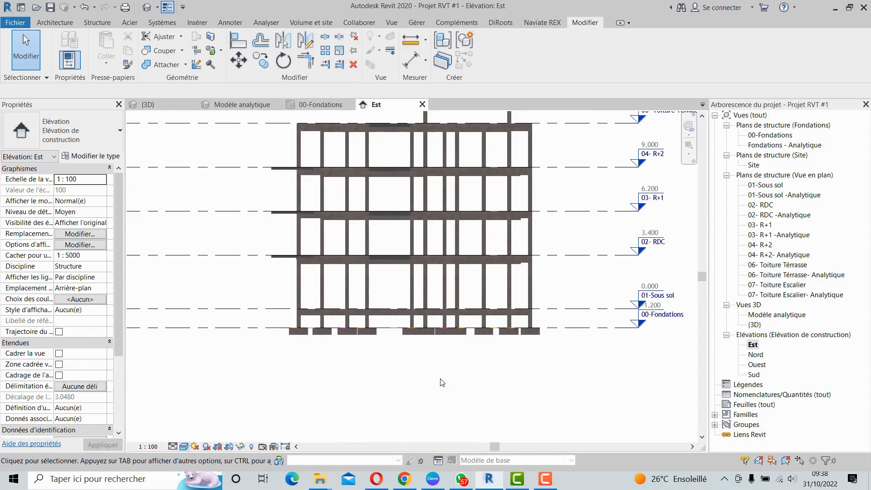
Open the Nord, Ouest and Sud elevations one after another.
double_click(761, 356)
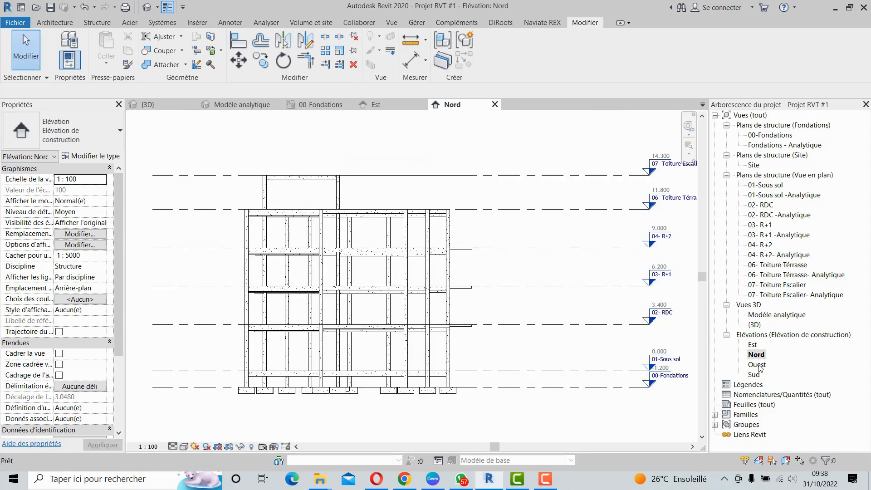
double_click(757, 365)
double_click(754, 375)
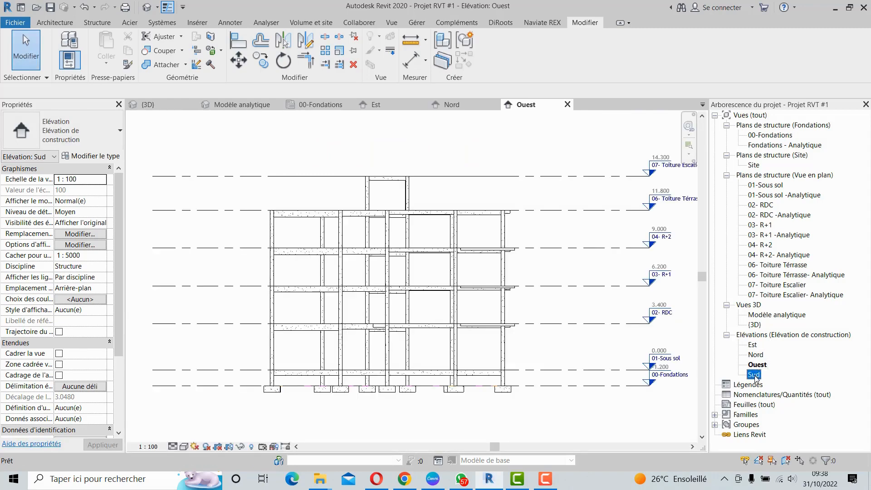
Set the Sud elevation's visual style to Réaliste and look over the building's levels from foundations to roof.
mouse_move(436, 290)
middle_mouse_down()
mouse_move(388, 284)
mouse_move(388, 292)
middle_mouse_up()
scroll(388, 291, "up", 1)
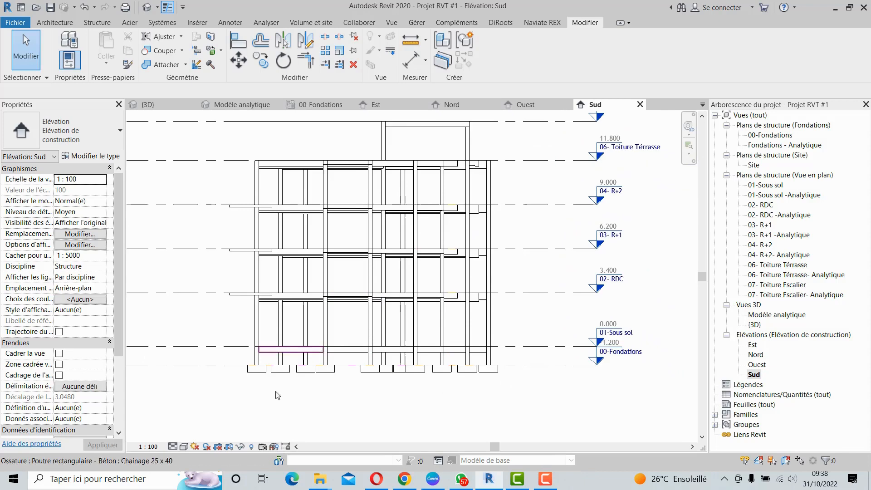
left_click(186, 449)
left_click(208, 422)
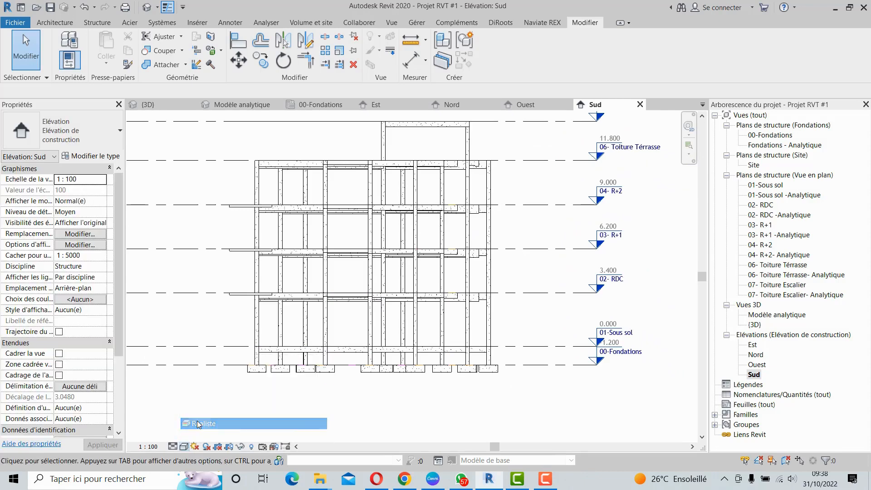
middle_click_drag(239, 403, 258, 402)
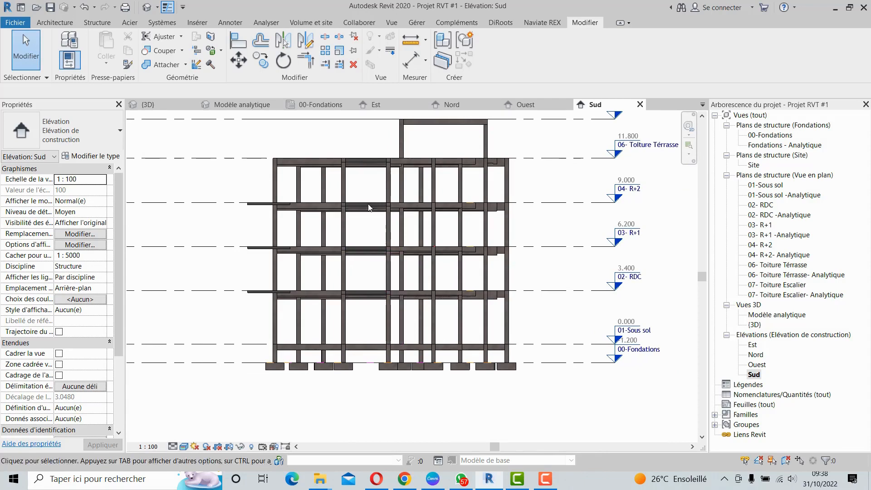
middle_click_drag(396, 195, 403, 223)
scroll(595, 385, "up", 2)
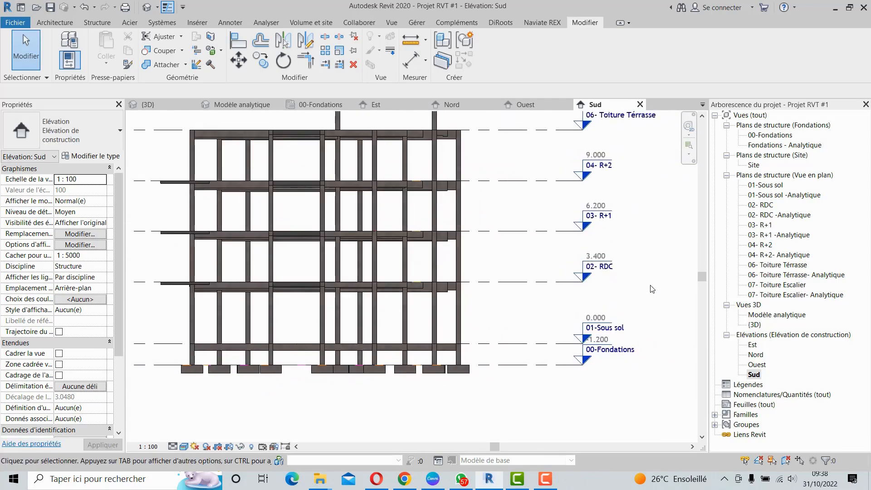
scroll(640, 361, "down", 2)
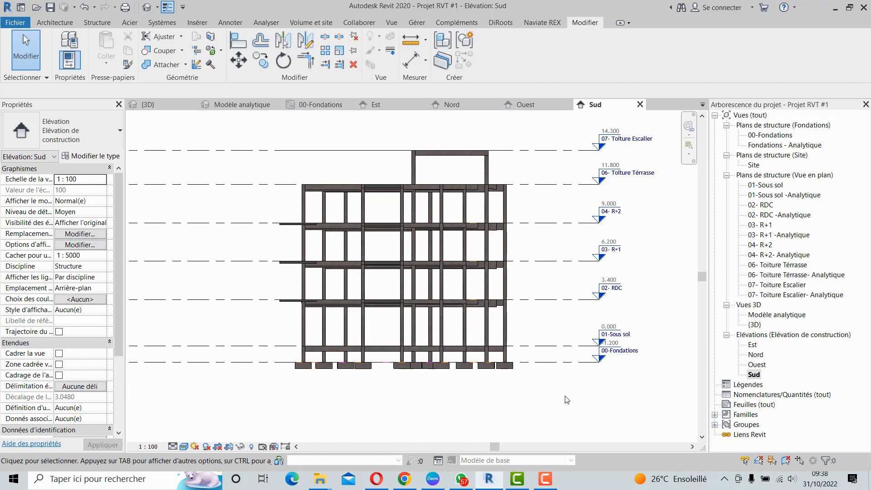
scroll(560, 381, "down", 1)
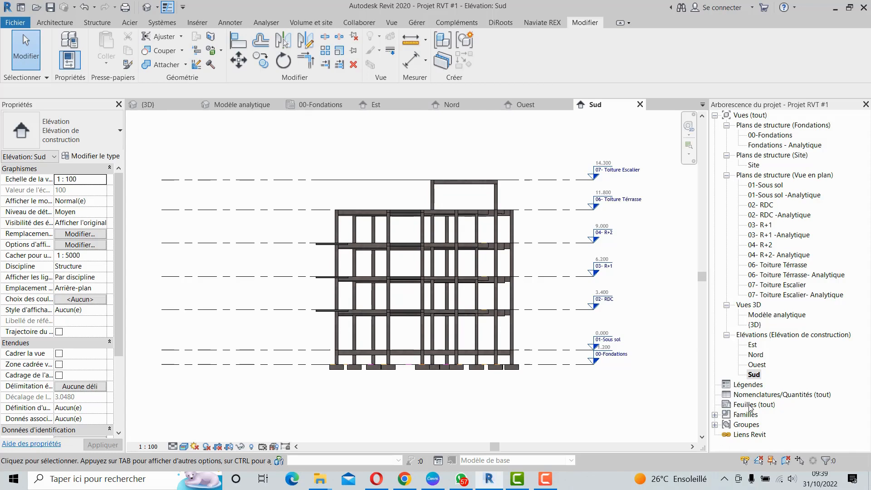
middle_click_drag(646, 412, 622, 397)
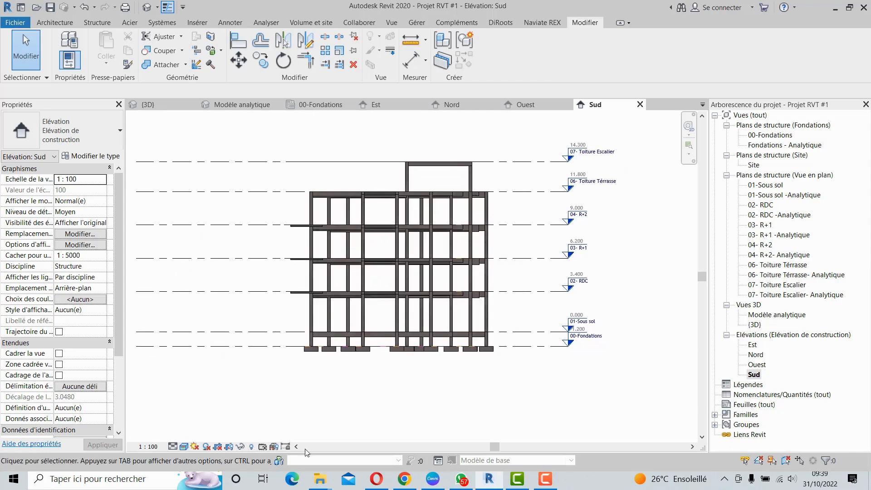
Return to the {3D} view and try the Moyen detail level before restoring Elevé.
left_click(173, 447)
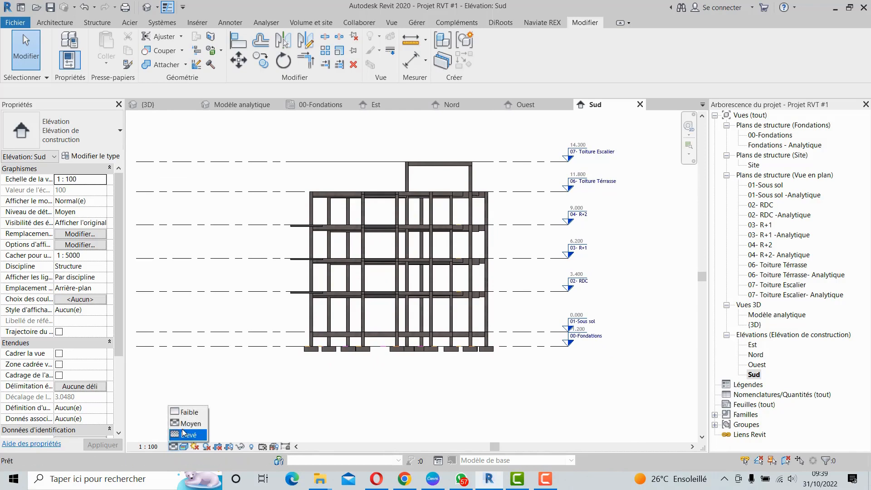
left_click(168, 104)
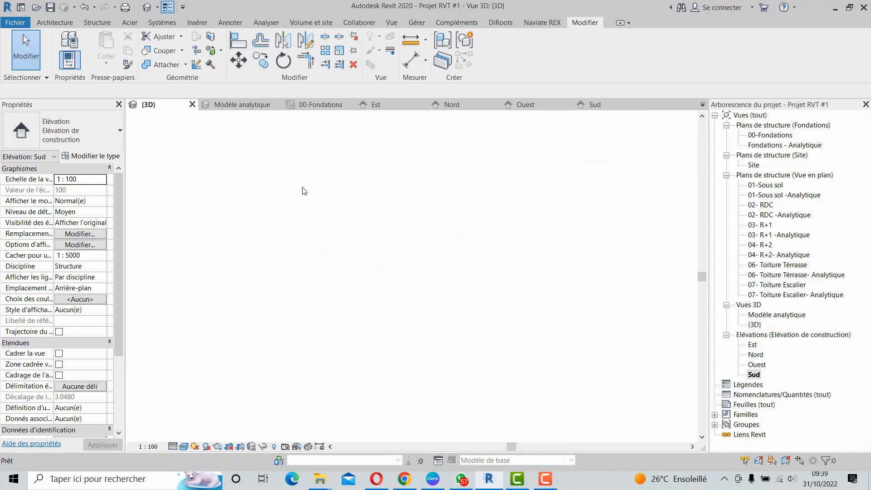
left_click(173, 447)
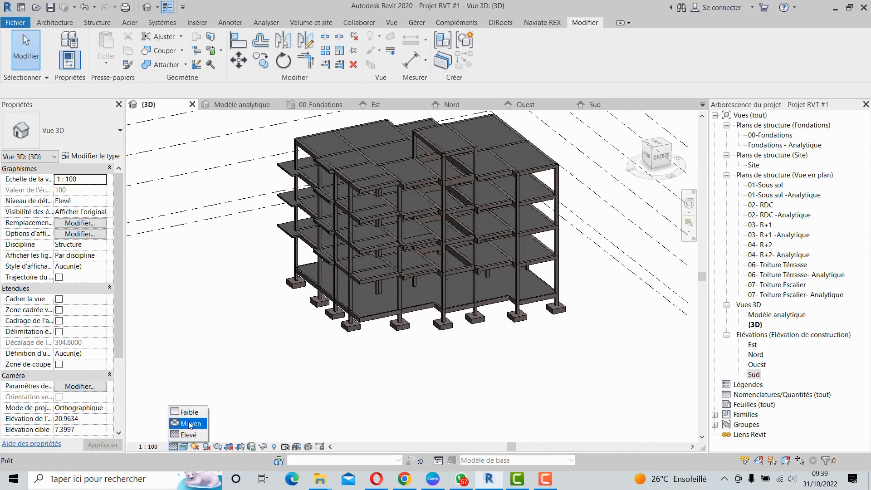
left_click(189, 424)
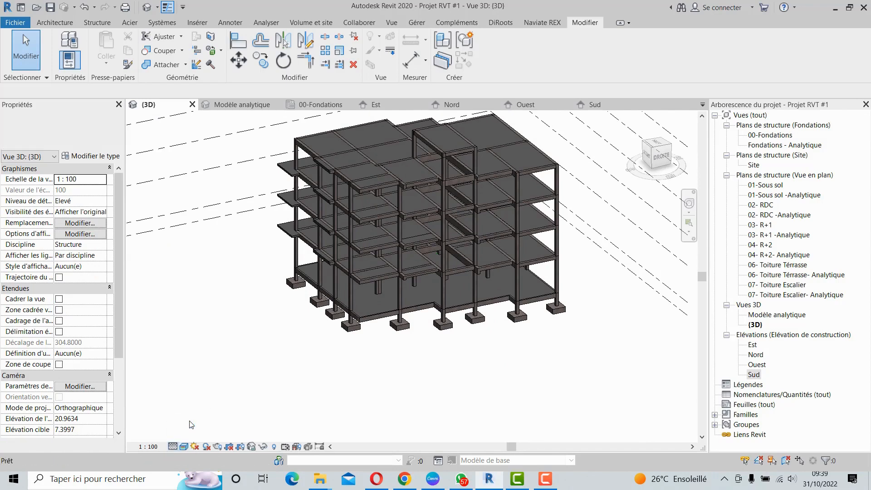
left_click(172, 447)
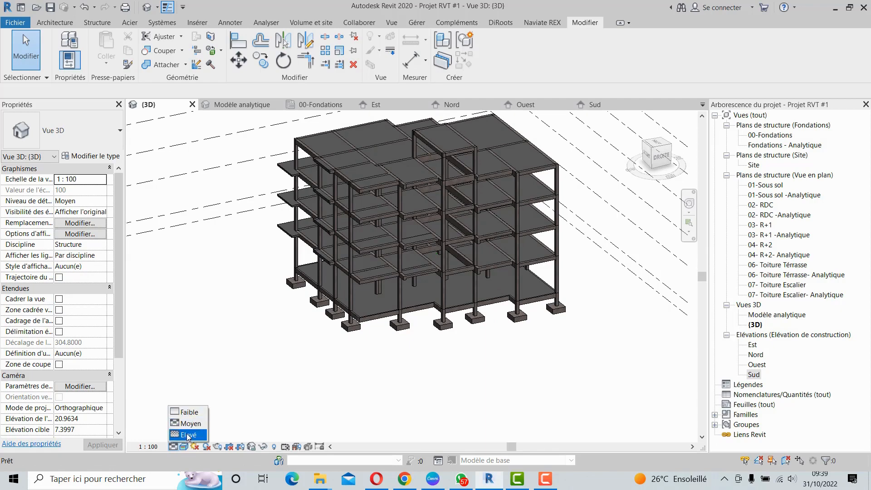
left_click(188, 436)
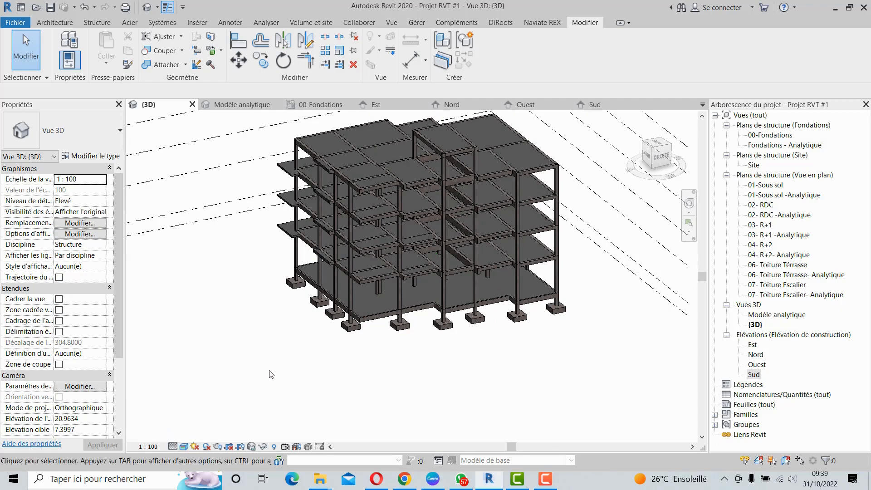
Try the Couleurs uniformes and Ligne cachée visual styles on the building in the {3D} view.
middle_click_drag(269, 371, 248, 391)
scroll(253, 386, "up", 1)
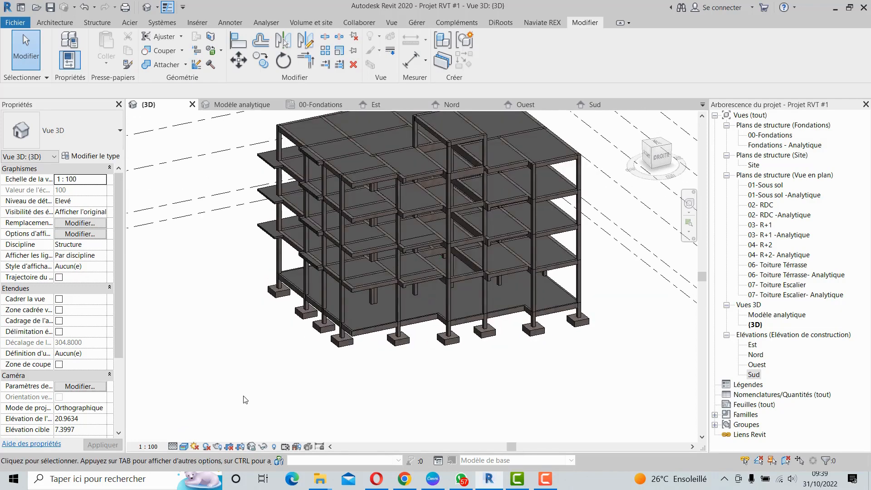
left_click(183, 447)
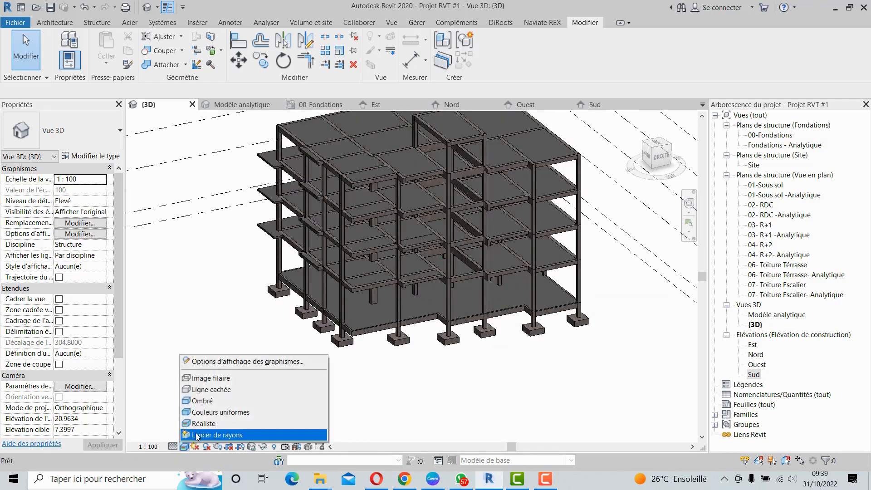
left_click(218, 412)
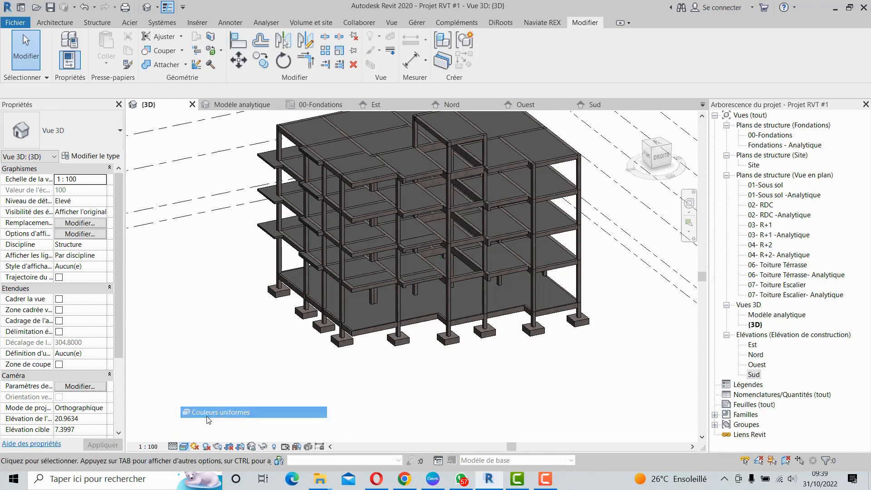
middle_click_drag(276, 338, 267, 407)
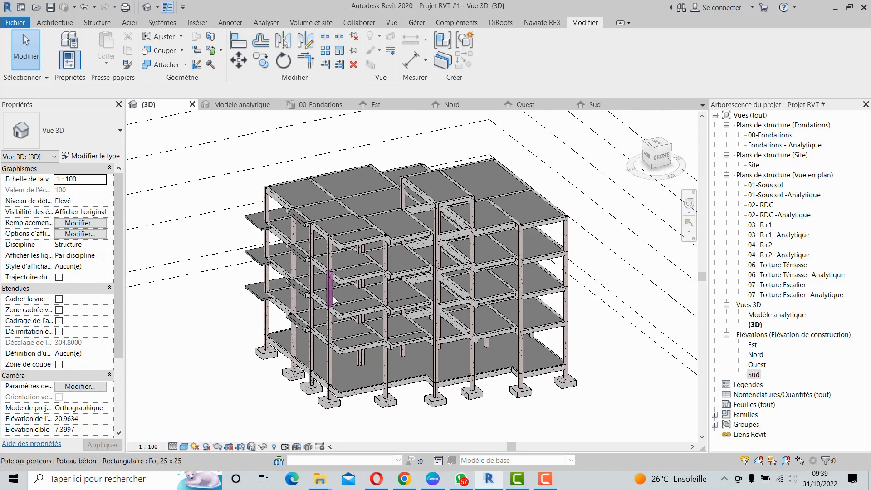
left_click(183, 446)
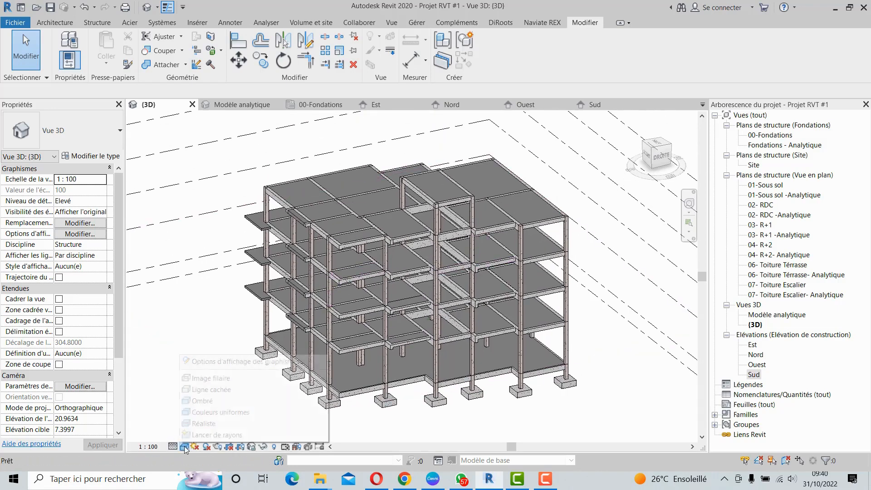
left_click(207, 391)
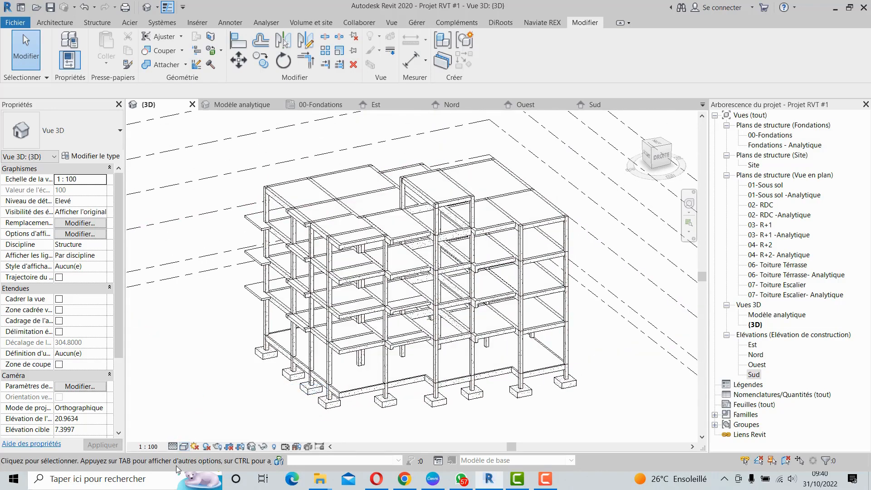
Try the Image filaire visual style in the {3D} view and inspect the wireframe from a more frontal angle.
left_click(185, 446)
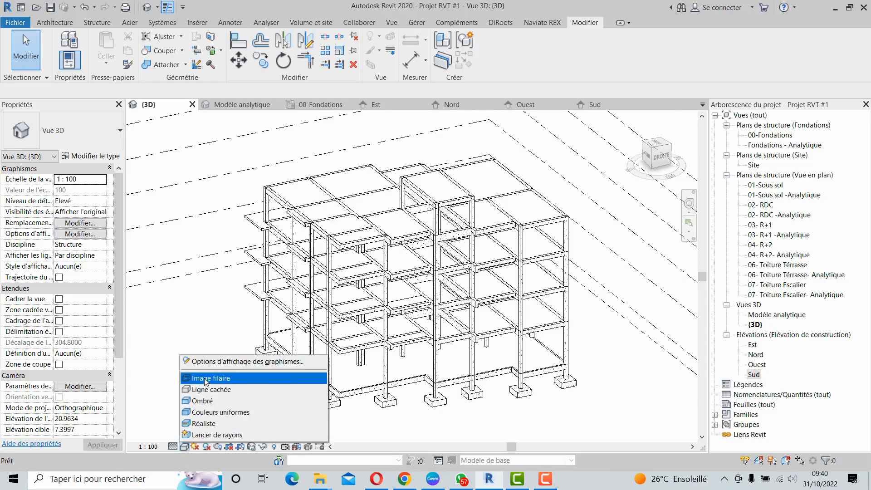
left_click(207, 380)
scroll(280, 316, "up", 3)
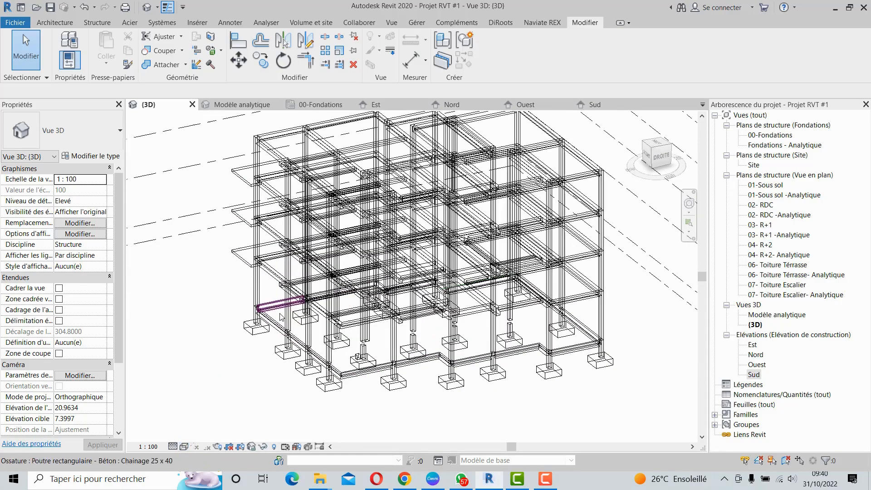
middle_click_drag(281, 317, 250, 328, "shift")
Set the {3D} view's visual style to Réaliste.
left_click(185, 447)
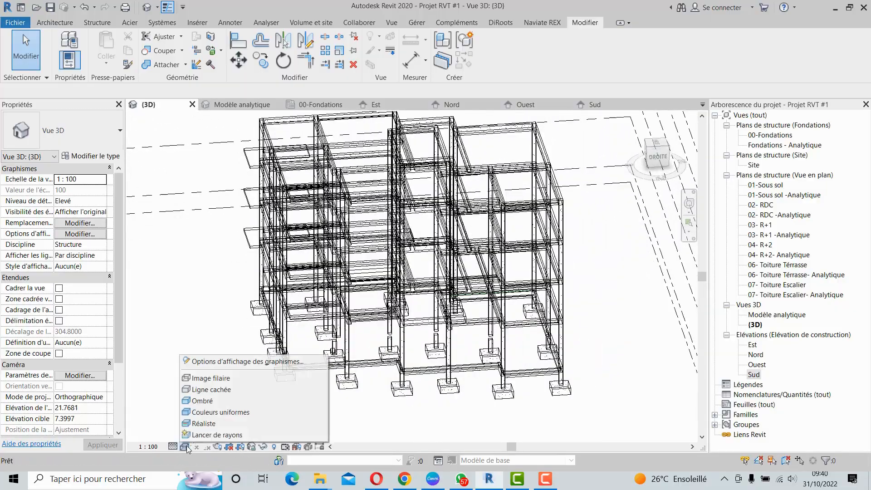
left_click(213, 424)
scroll(279, 334, "down", 2)
middle_click_drag(278, 334, 275, 291)
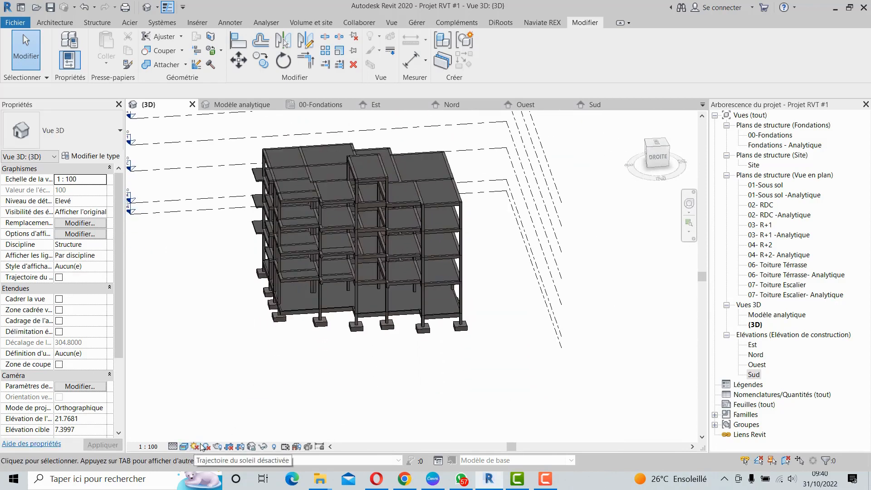
Turn on shadows in the {3D} view, and look through the Rendu dialog without starting a render.
scroll(203, 447, "up", 2)
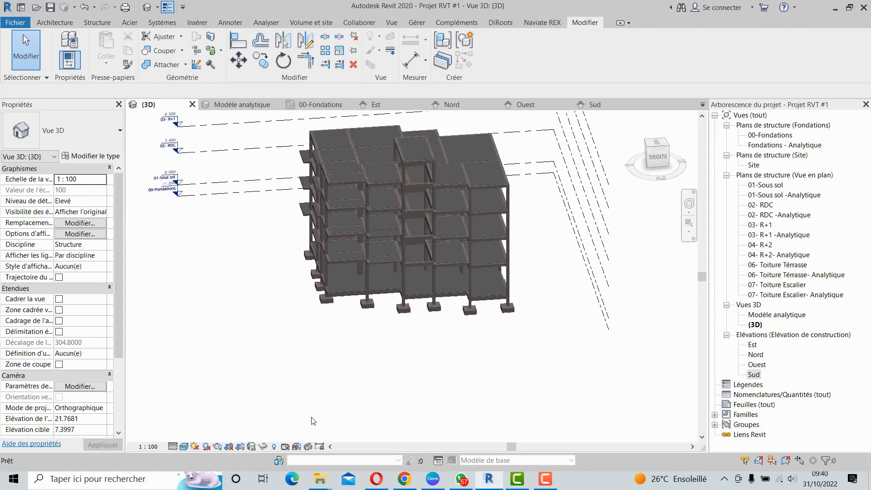
left_click(207, 448)
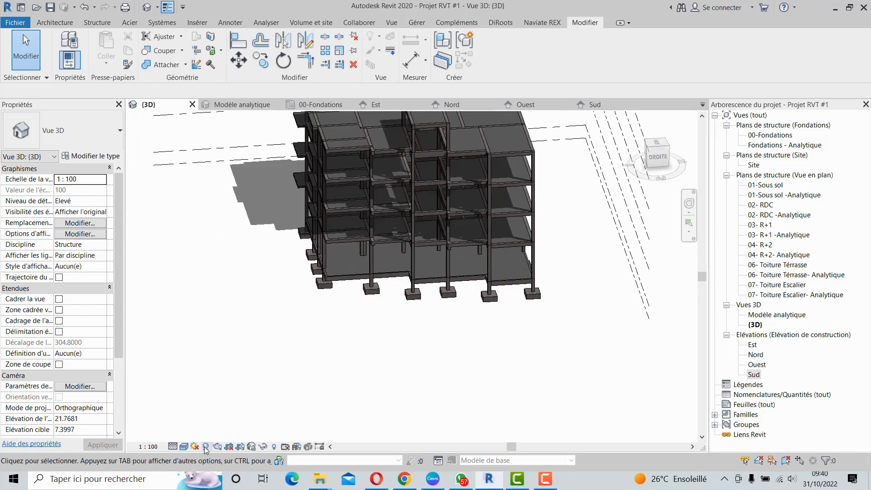
left_click(217, 448)
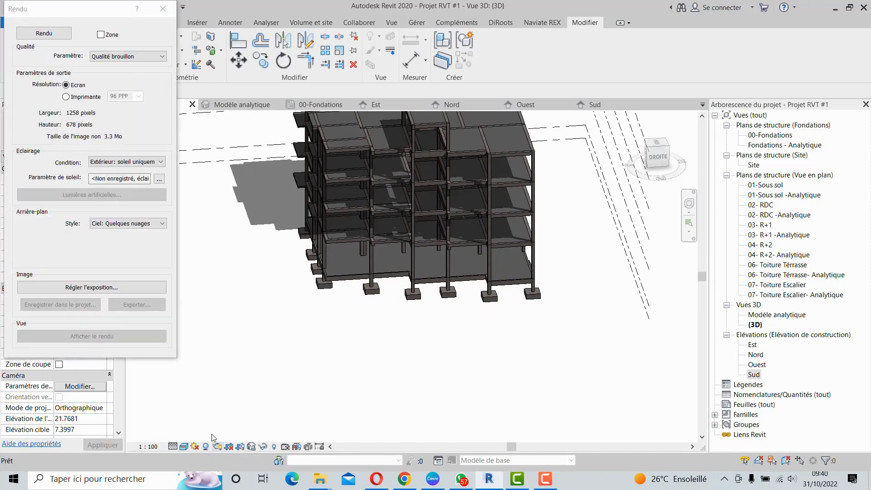
left_click(162, 10)
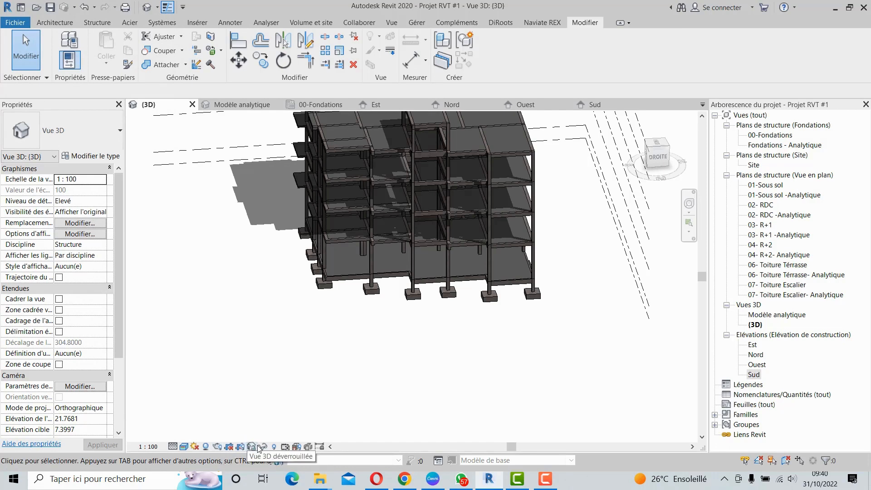
Show the analytical model in the {3D} view, inspect it from the rear, and compare it with the Modèle analytique view.
left_click(297, 448)
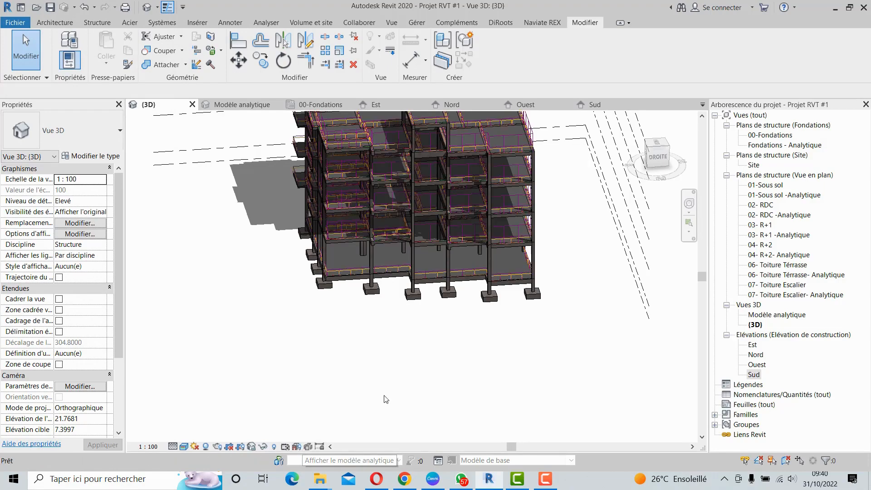
scroll(366, 367, "down", 2)
middle_click_drag(364, 373, 293, 383)
scroll(356, 404, "up", 4)
middle_click_drag(400, 362, 453, 388, "shift")
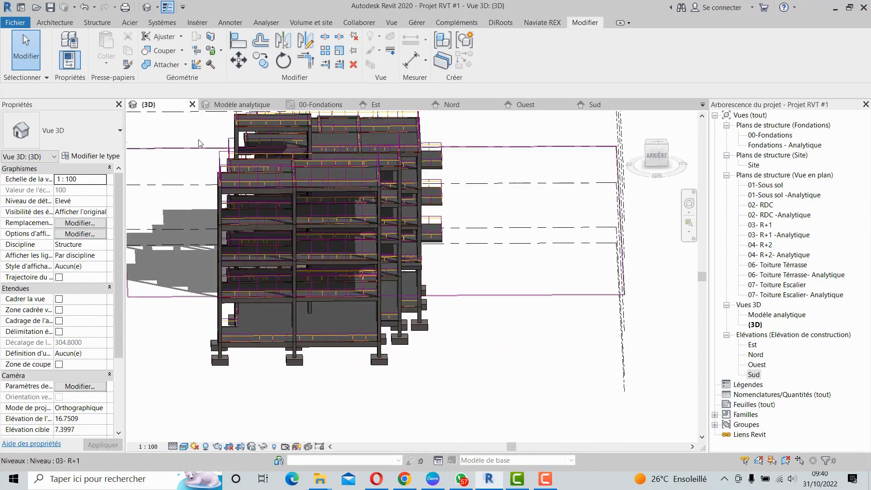
left_click(235, 103)
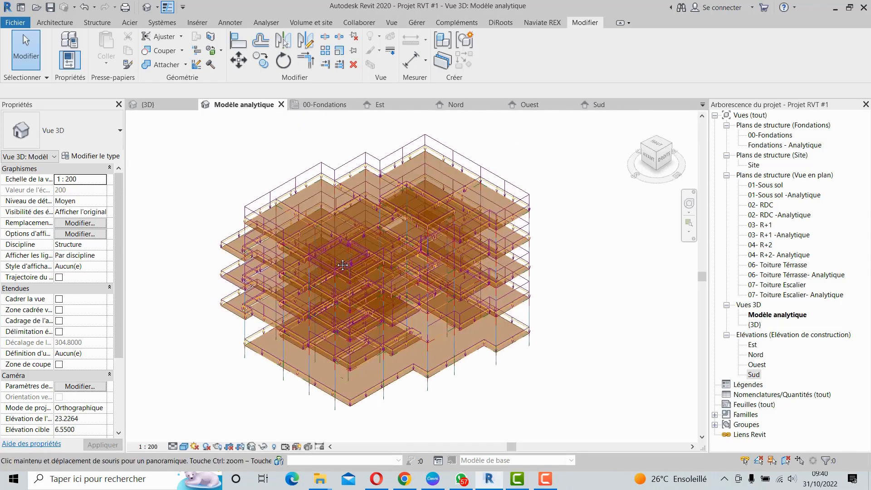
left_click(170, 108)
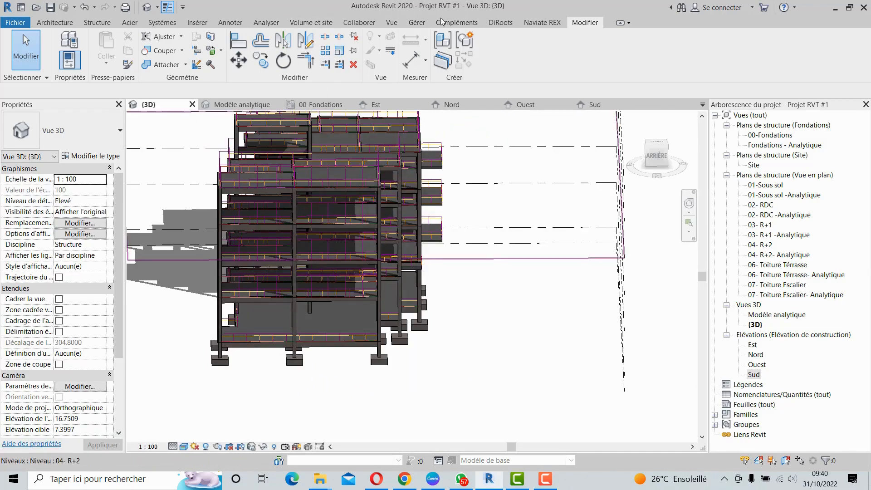
Tile all the open views side by side in the drawing area.
left_click(389, 23)
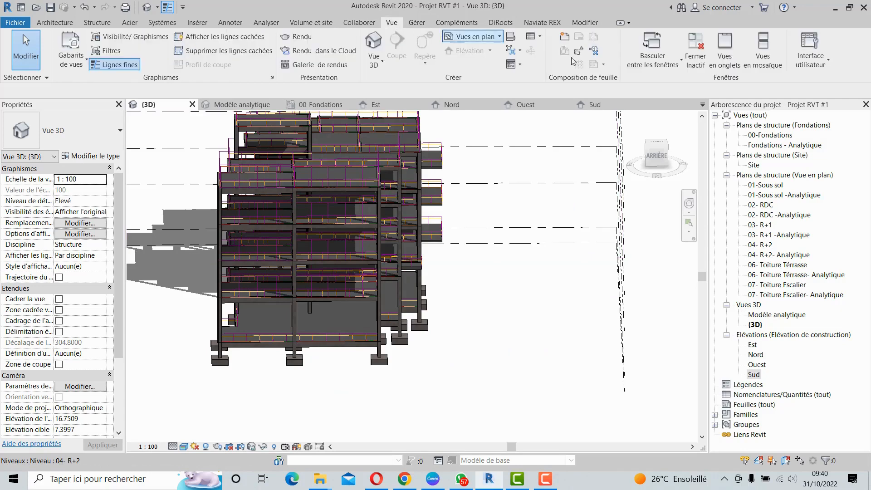
left_click(767, 56)
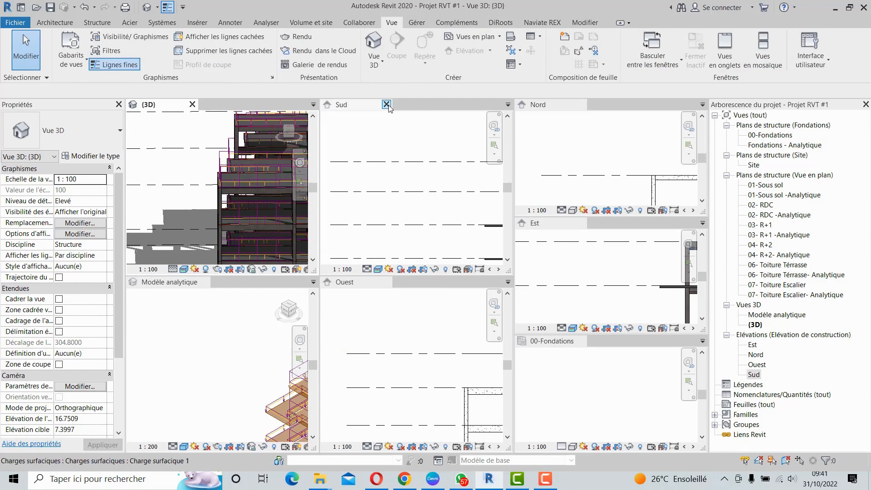
Close the Sud, Nord, Ouest, Est, 00-Fondations and Modèle analytique views, keeping only the {3D} view open.
left_click(388, 105)
left_click(581, 105)
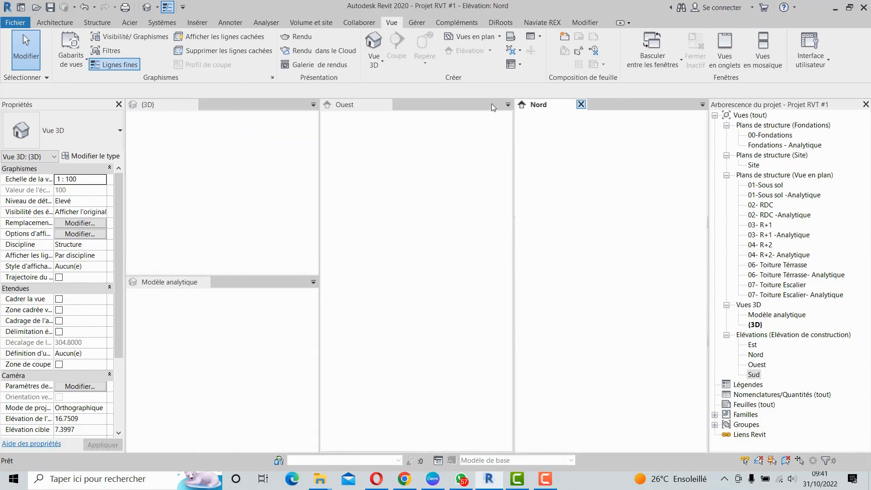
left_click(387, 105)
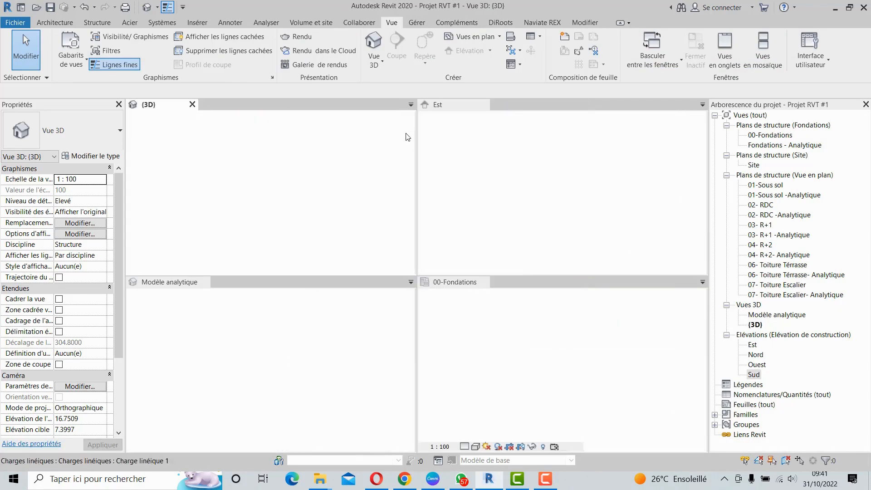
left_click(484, 104)
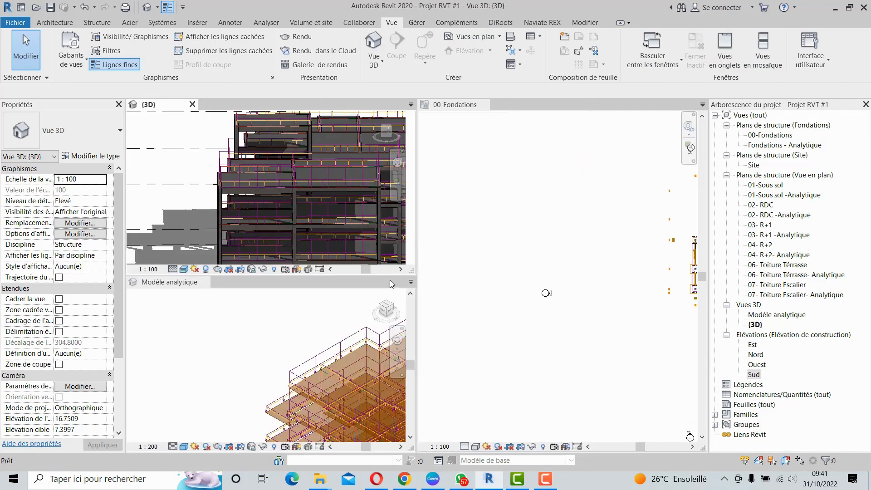
left_click(479, 196)
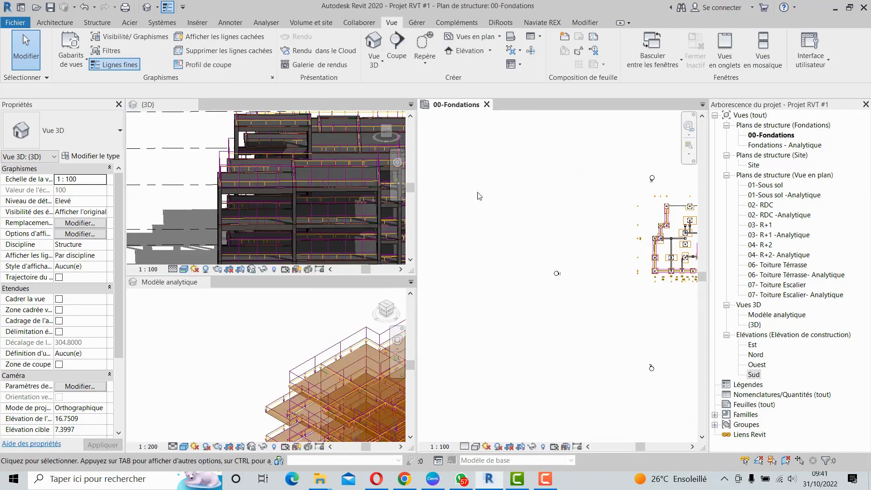
left_click(487, 104)
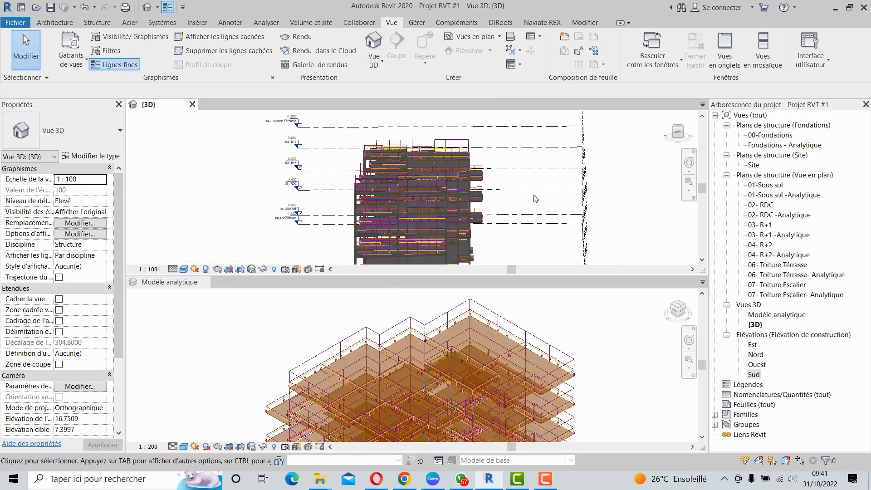
left_click(200, 282)
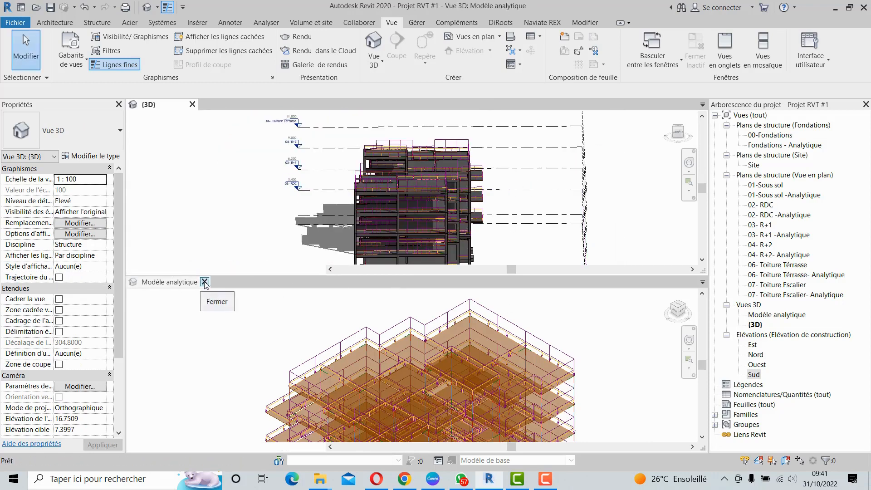
left_click(209, 282)
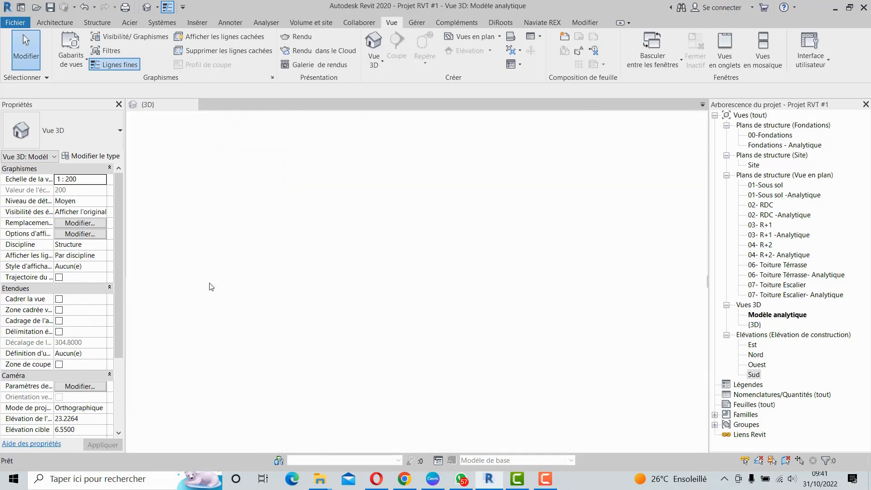
Reopen the Modèle analytique view and tile it side by side with the {3D} view, framing the building in both.
middle_click_drag(339, 224, 336, 284)
scroll(336, 284, "up", 2)
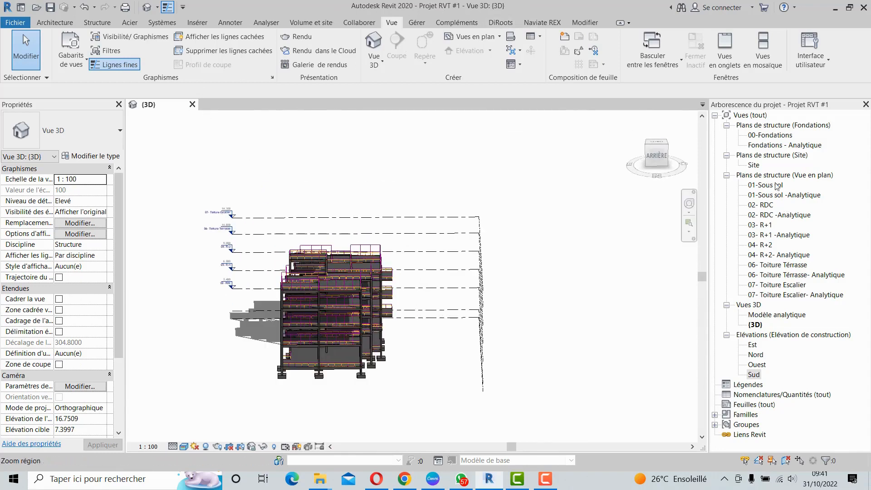
double_click(768, 316)
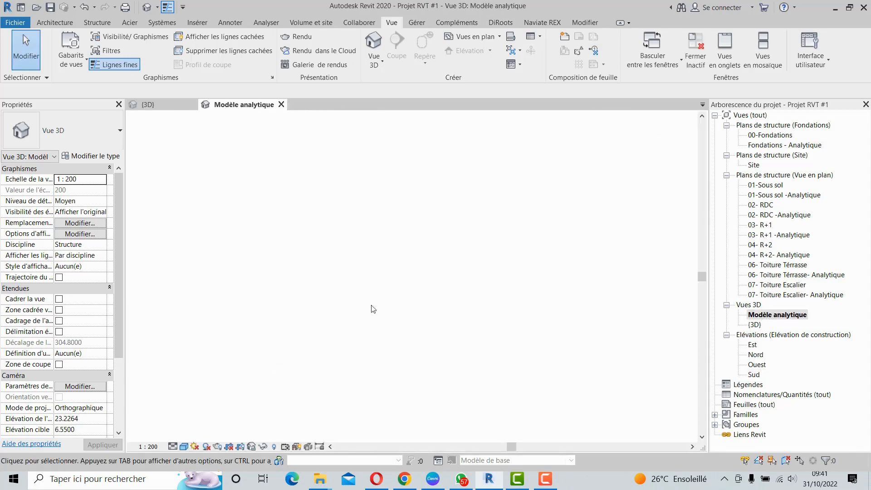
left_click(169, 104)
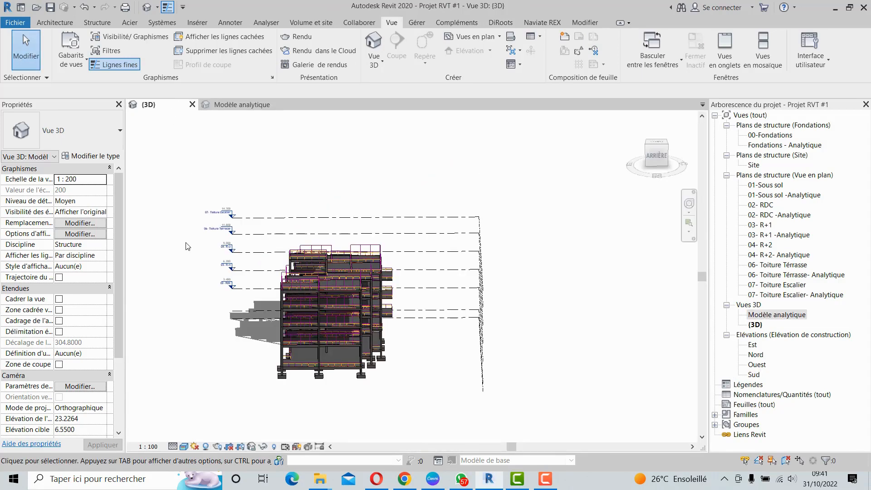
middle_click_drag(289, 327, 454, 340, "shift")
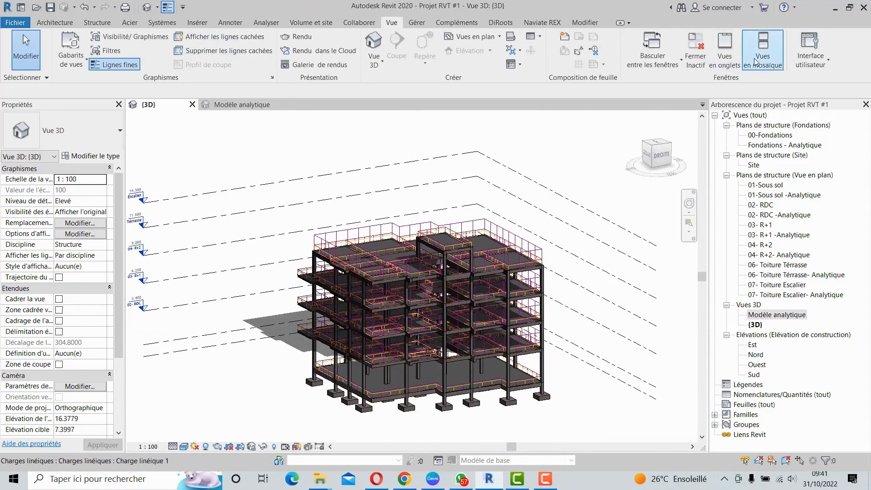
left_click(764, 46)
middle_click_drag(348, 253, 179, 319)
left_click(572, 281)
middle_click_drag(572, 282, 486, 268)
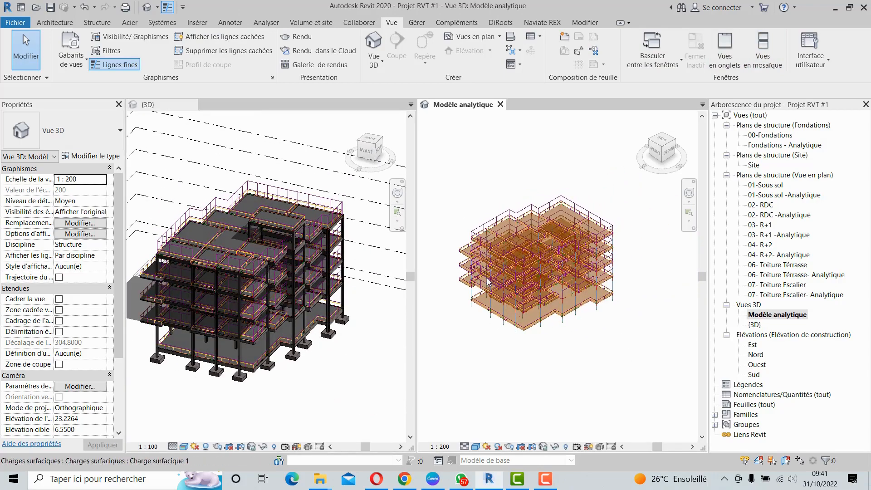
scroll(514, 274, "up", 3)
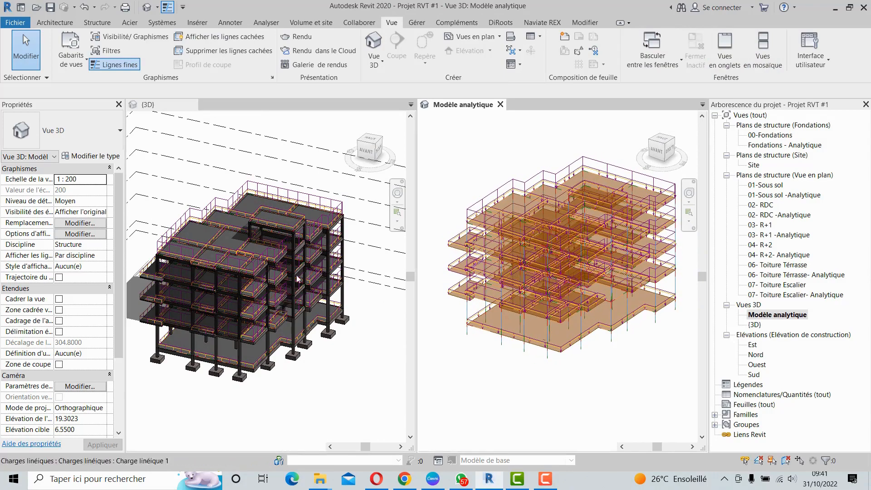
Hide the analytical model in the {3D} view.
left_click(276, 275)
scroll(256, 291, "up", 5)
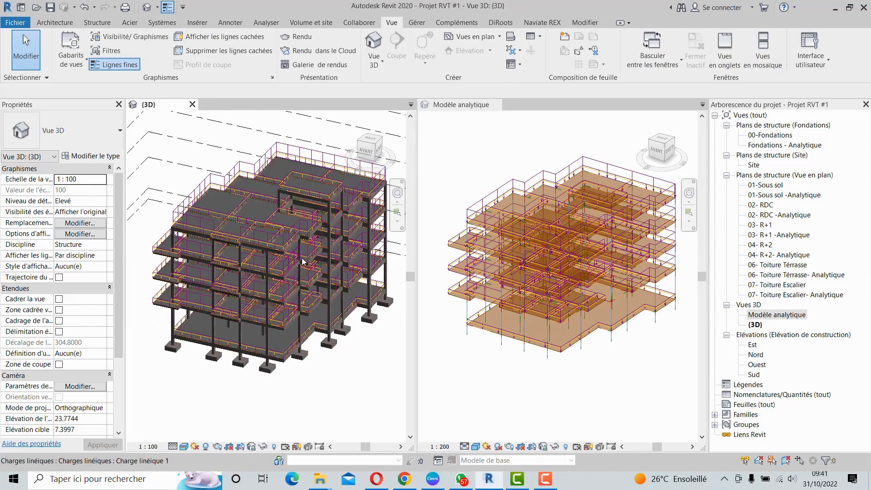
left_click(297, 447)
Compare the physical structure in the {3D} view with the slabs, supports and loads in the Modèle analytique view.
scroll(269, 274, "down", 3)
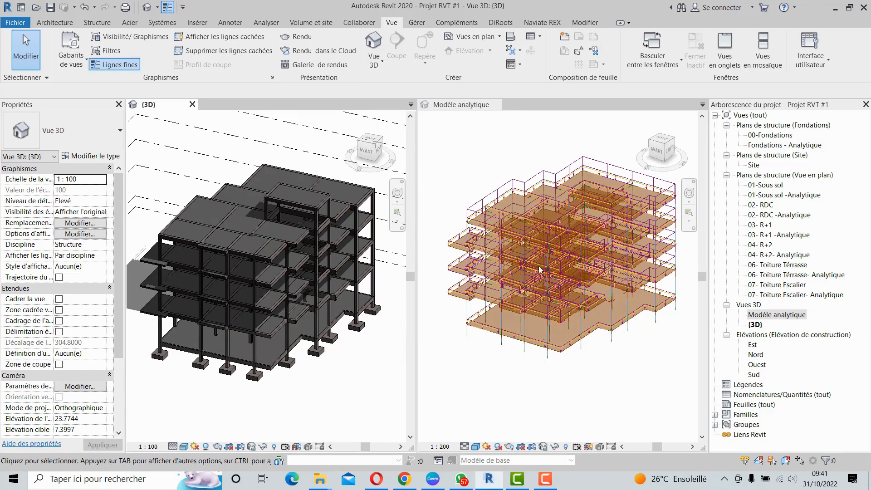
scroll(298, 325, "down", 2)
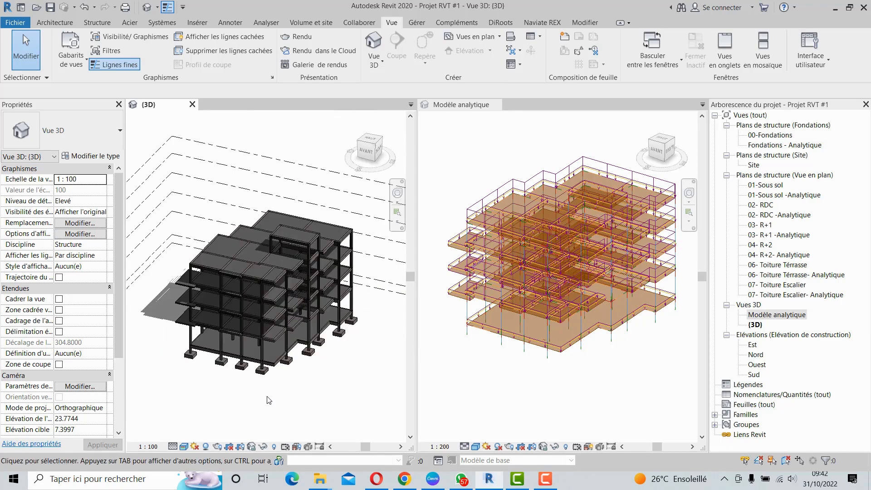
middle_click_drag(273, 403, 289, 355)
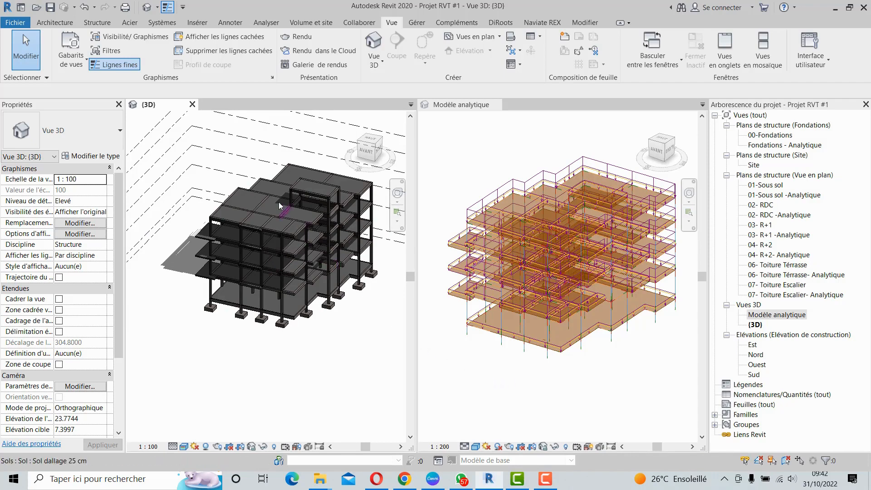
middle_click_drag(279, 206, 264, 278)
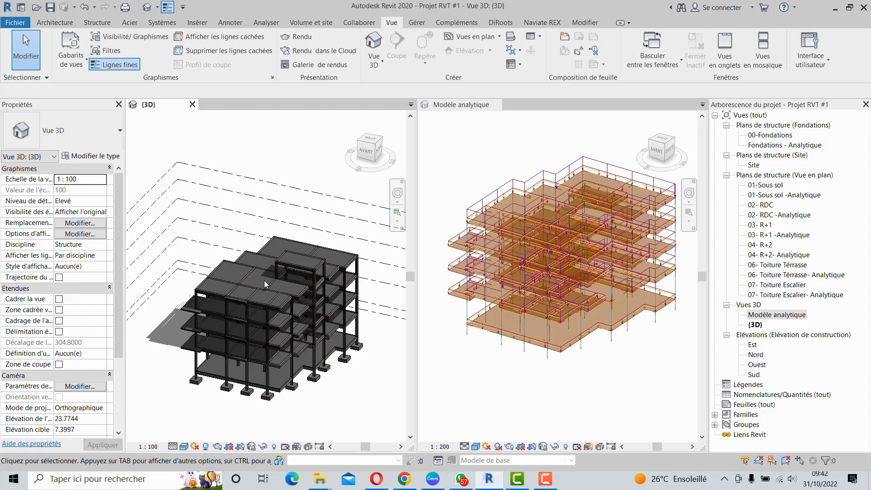
scroll(286, 241, "down", 2)
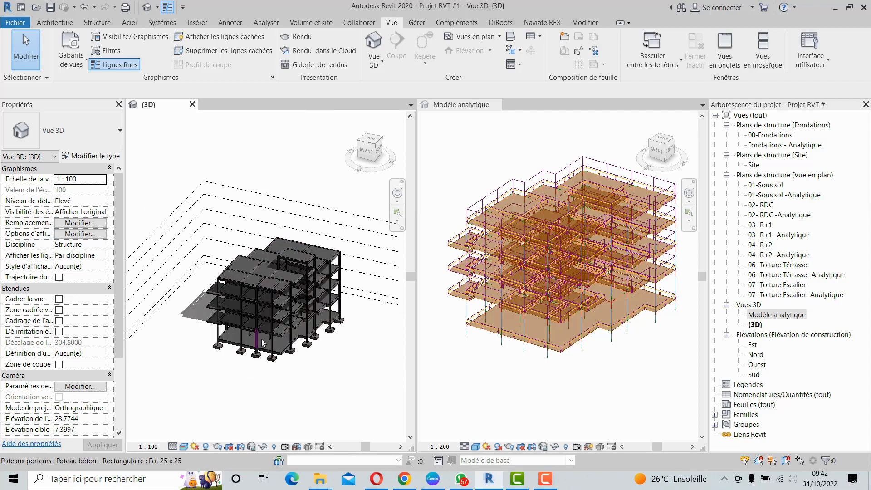
scroll(265, 340, "up", 3)
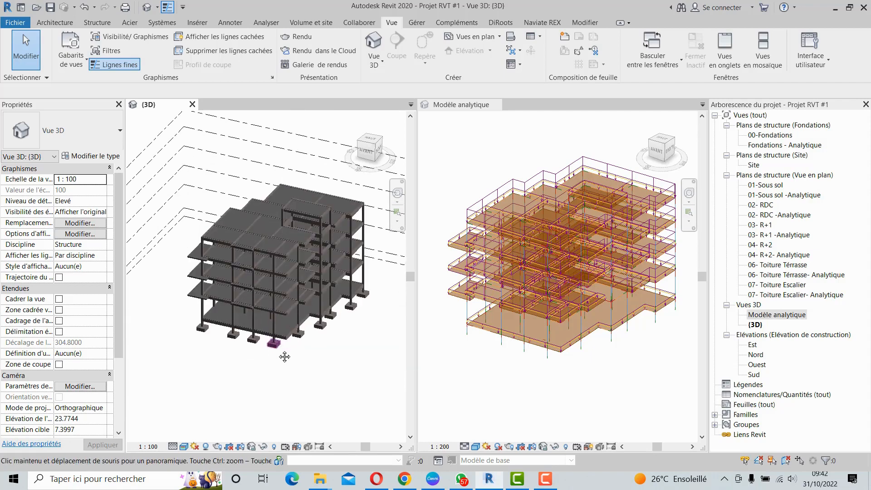
left_click(548, 385)
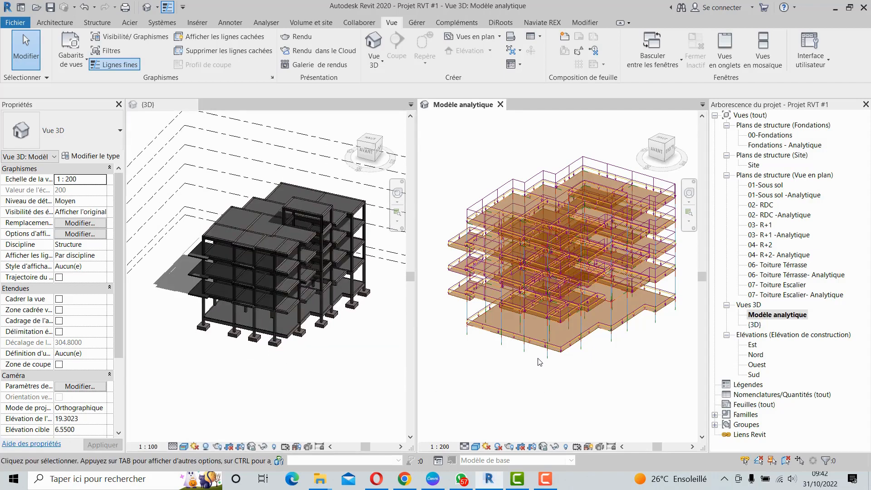